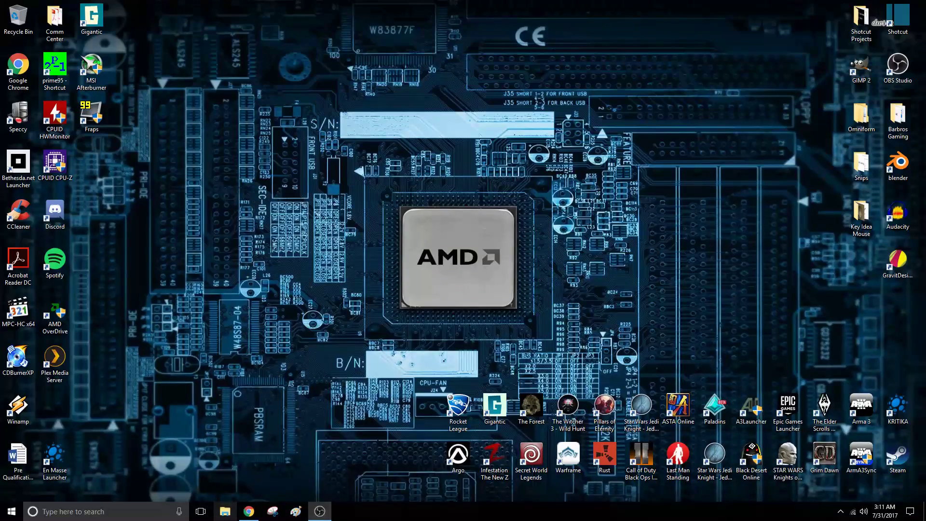
# Center the OBS Studio window, select the Gameplay Recording scene, and minimize OBS.
pyautogui.moveTo(0, 46); pyautogui.dragTo(417, 11)
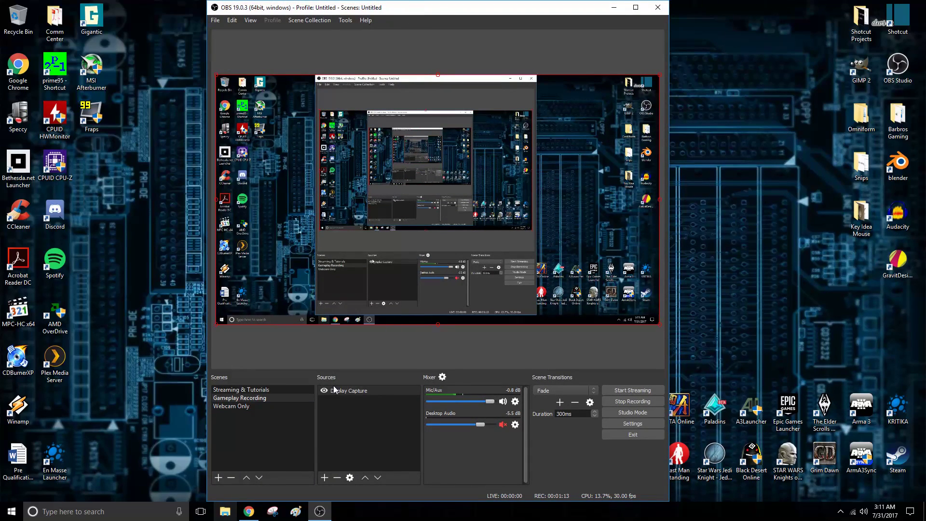
pyautogui.click(239, 399)
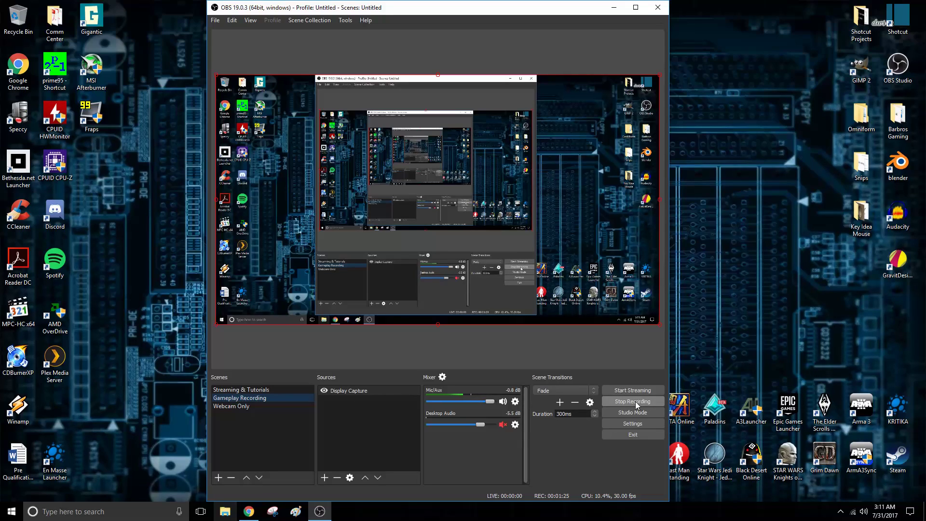
pyautogui.click(614, 8)
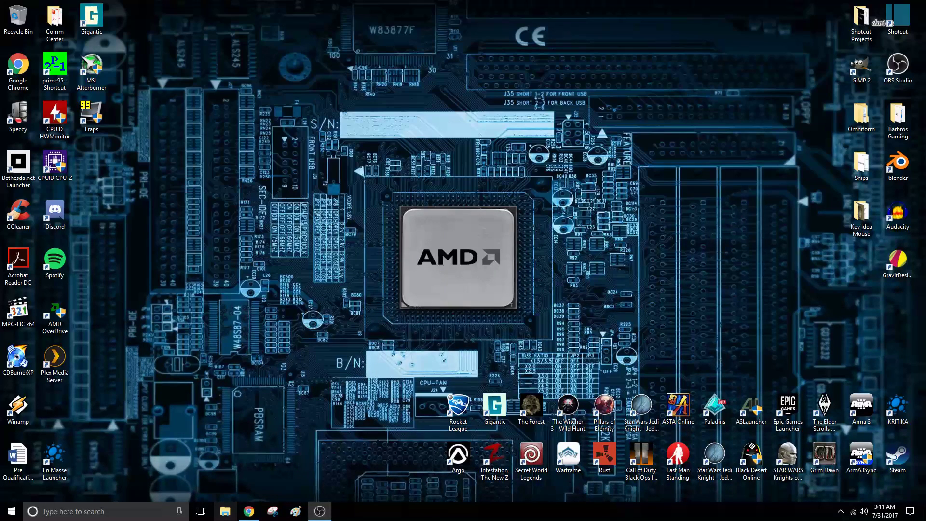
pyautogui.doubleClick(898, 19)
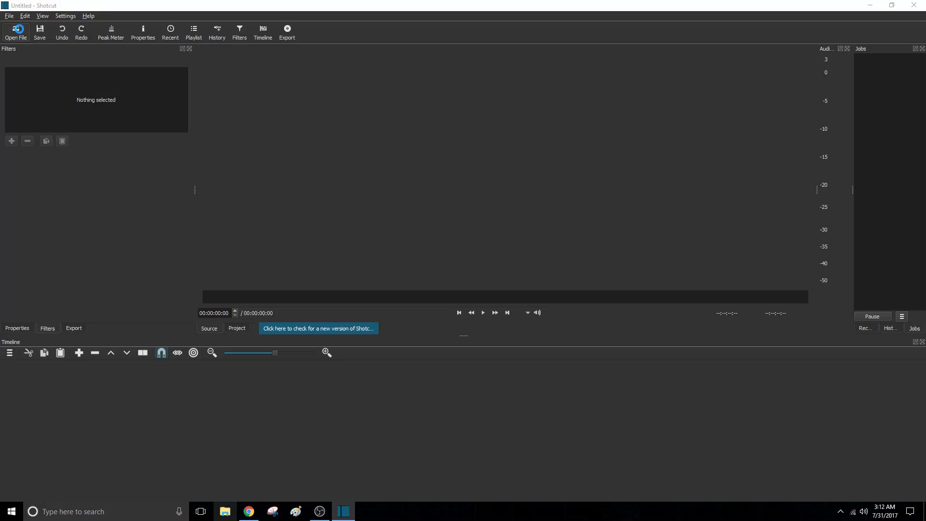
pyautogui.click(15, 32)
pyautogui.scroll(-2, 355, 196)
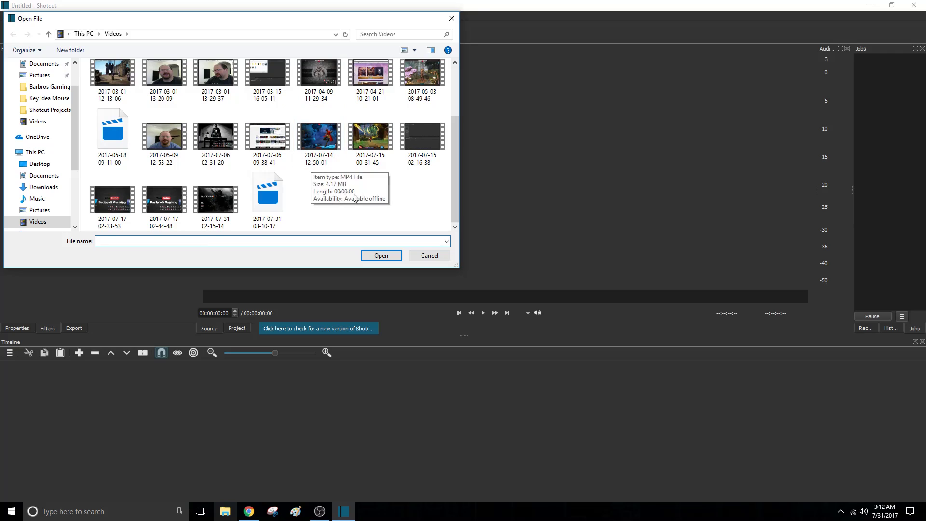
pyautogui.click(216, 201)
pyautogui.click(379, 255)
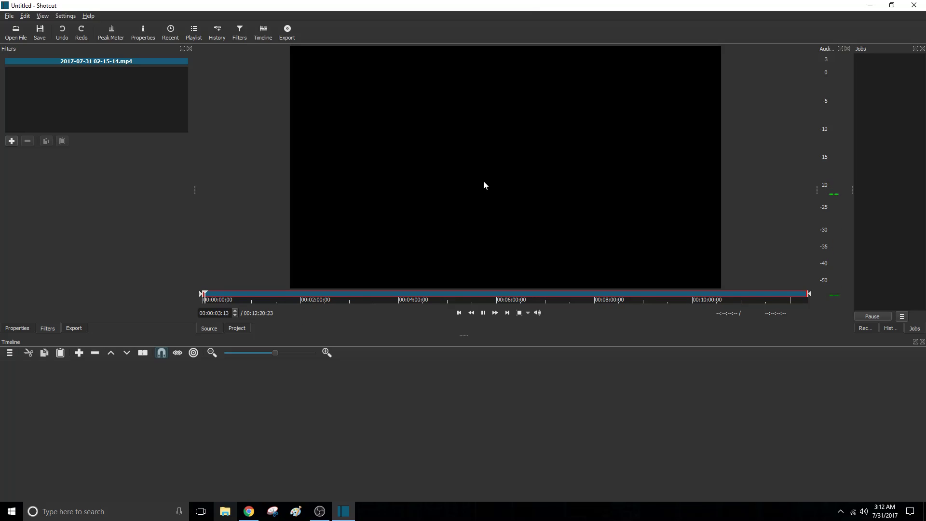
pyautogui.moveTo(486, 181); pyautogui.dragTo(141, 387)
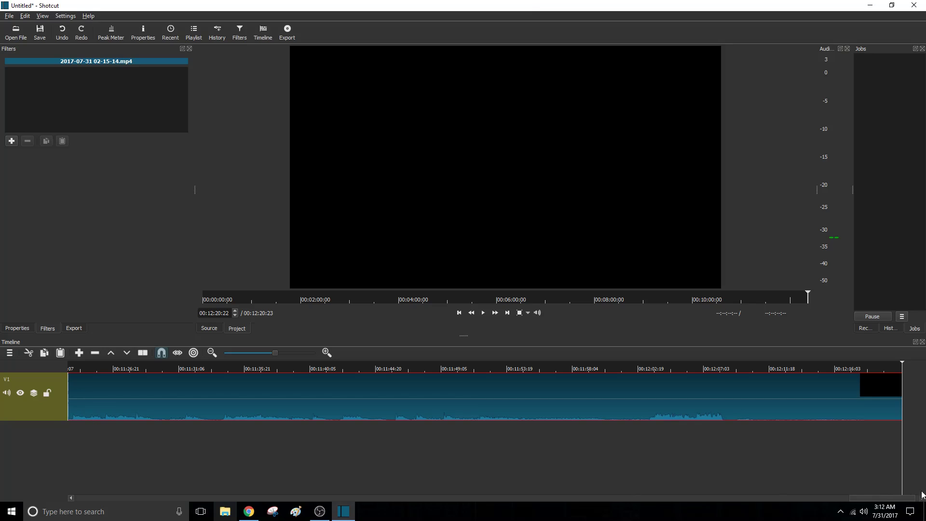
# Split the clip at 00:02:16:02 and ripple-delete the opening, leaving 00:10:04:21.
pyautogui.moveTo(911, 498); pyautogui.dragTo(91, 434)
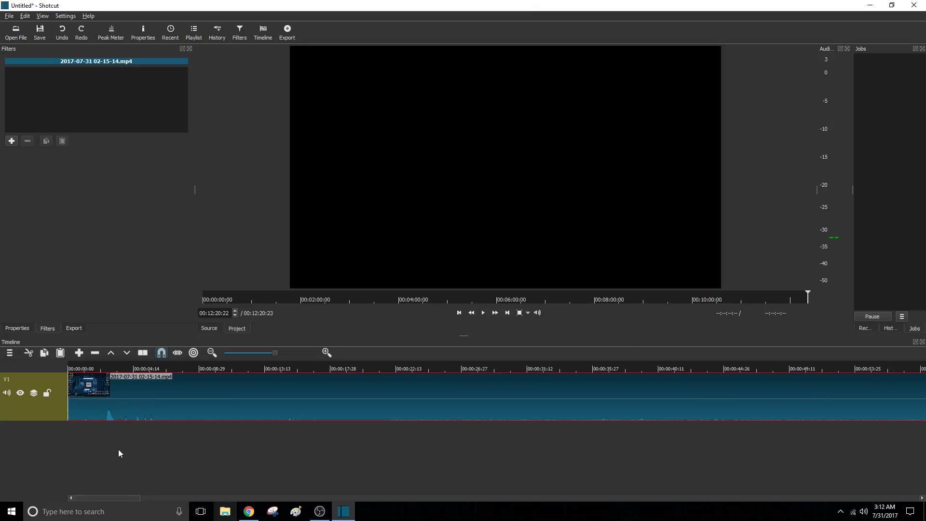
pyautogui.moveTo(547, 448); pyautogui.dragTo(719, 450)
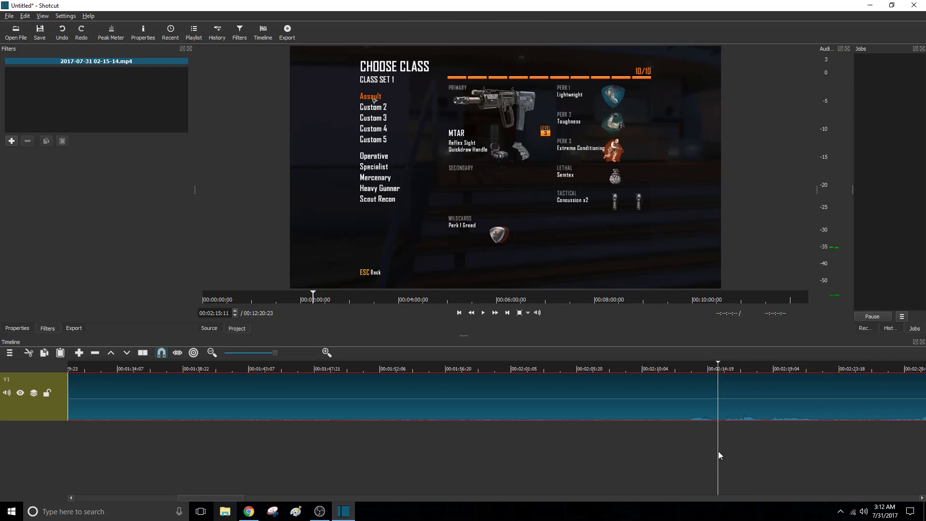
pyautogui.moveTo(719, 450)
pyautogui.mouseDown()
pyautogui.moveTo(698, 450)
pyautogui.moveTo(728, 451)
pyautogui.mouseUp()
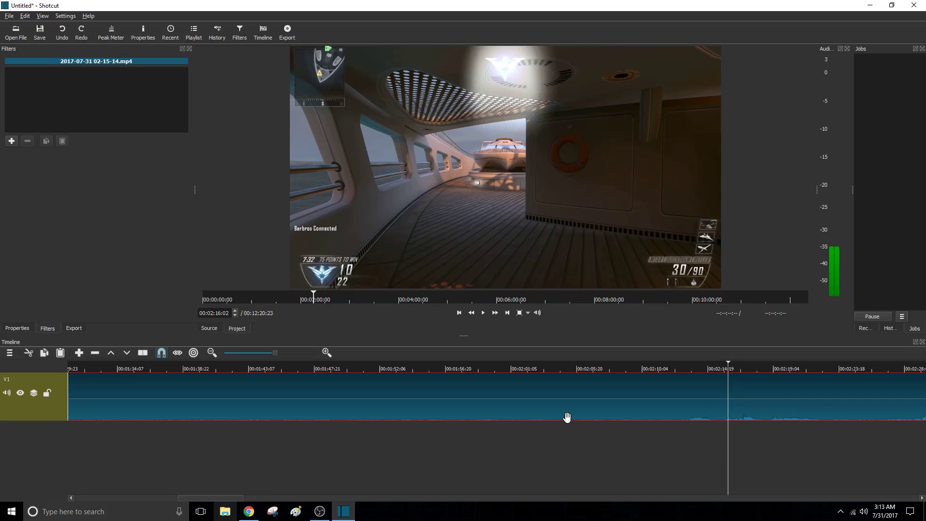
pyautogui.click(669, 497)
pyautogui.moveTo(524, 497); pyautogui.dragTo(216, 463)
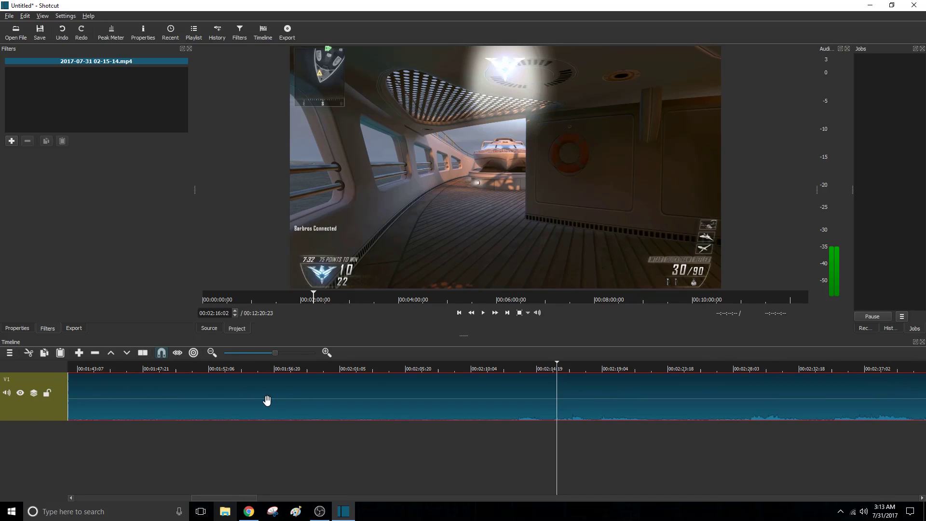
pyautogui.press('s')
pyautogui.press('Delete')
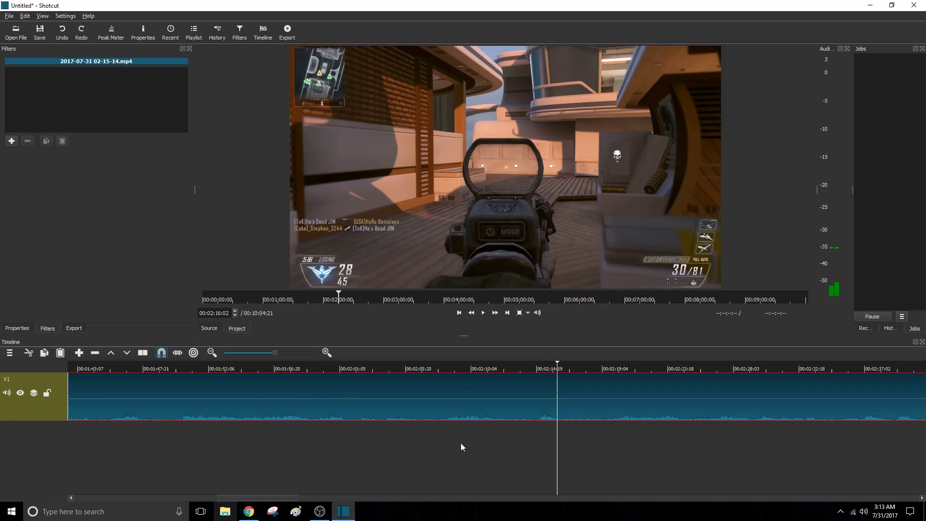
pyautogui.moveTo(268, 496); pyautogui.dragTo(70, 488)
# Play from the start and split the clip at 00:00:05:20.
pyautogui.click(71, 437)
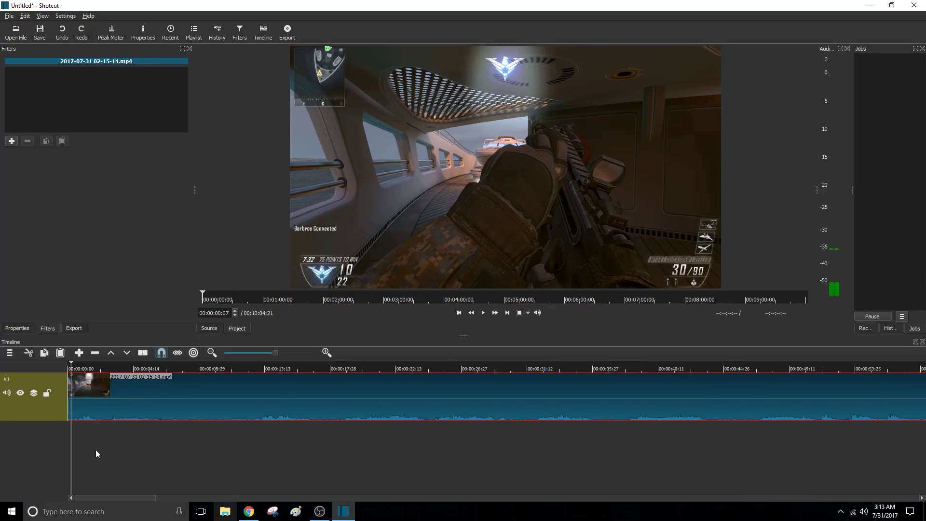
pyautogui.press('Home')
pyautogui.press('space')
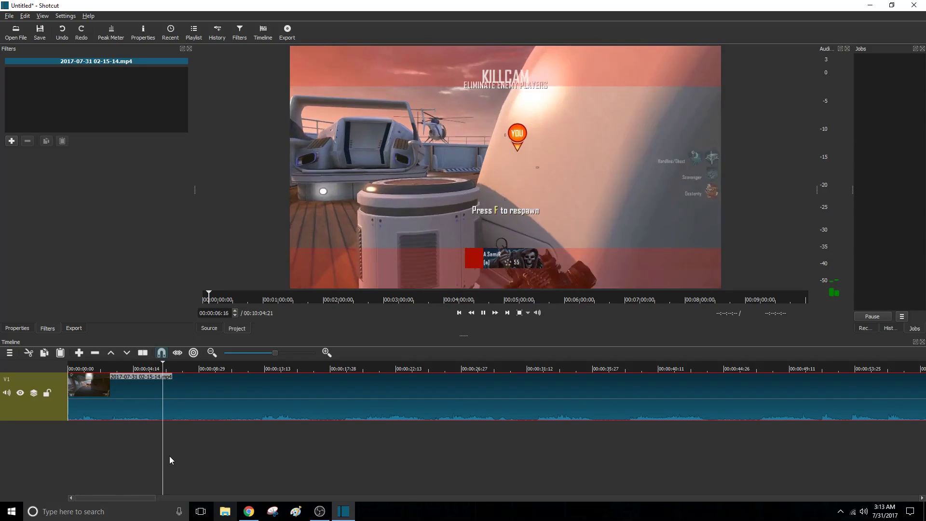
pyautogui.click(153, 456)
pyautogui.moveTo(153, 456); pyautogui.dragTo(150, 454)
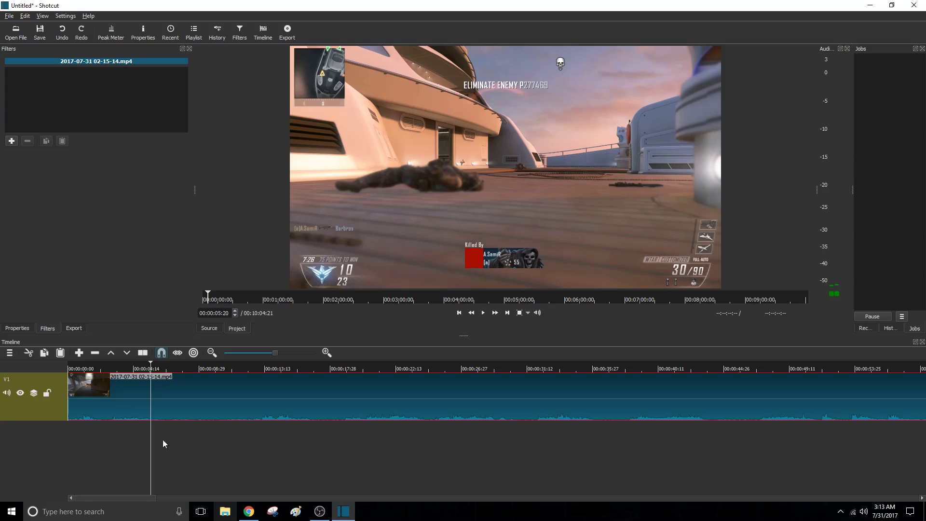
pyautogui.press('s')
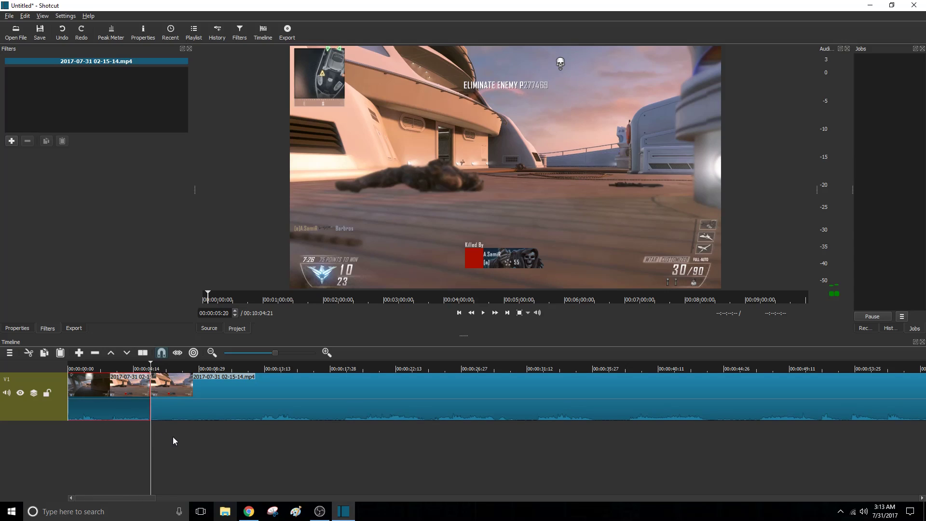
# Play on and add a second split at 00:00:30:00.
pyautogui.press('space')
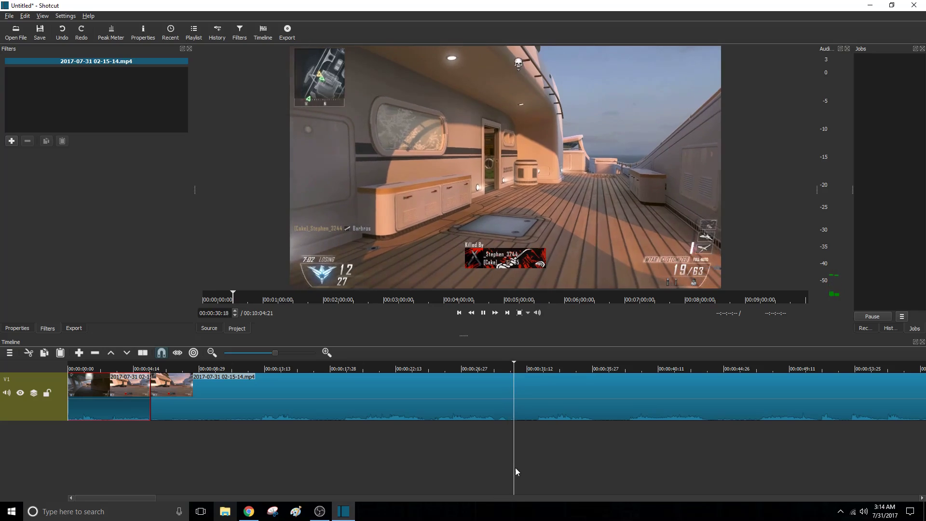
pyautogui.press('space')
pyautogui.moveTo(510, 470); pyautogui.dragTo(506, 470)
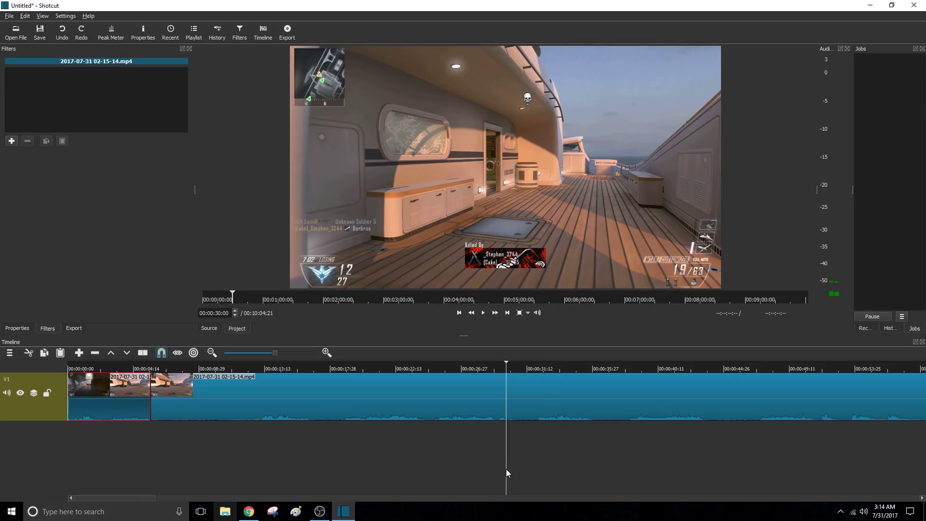
pyautogui.press('s')
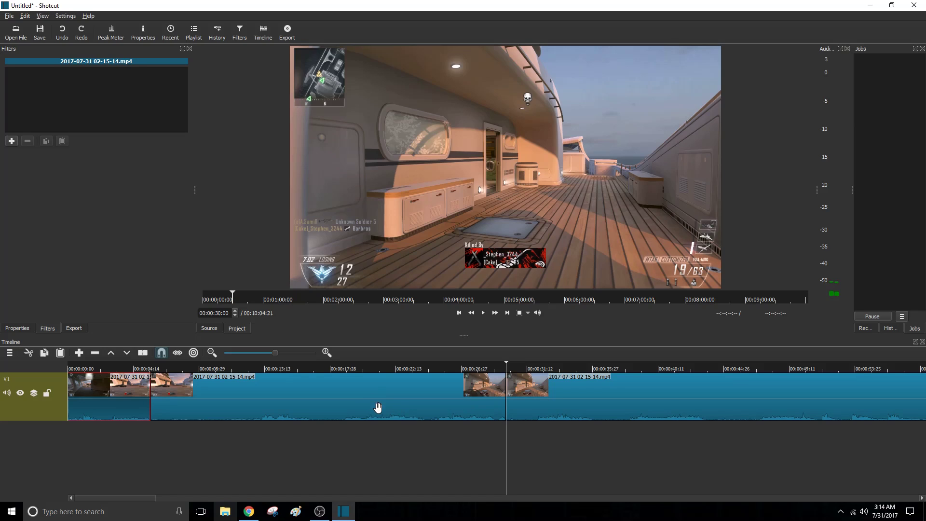
pyautogui.moveTo(147, 500); pyautogui.dragTo(180, 503)
pyautogui.press('space')
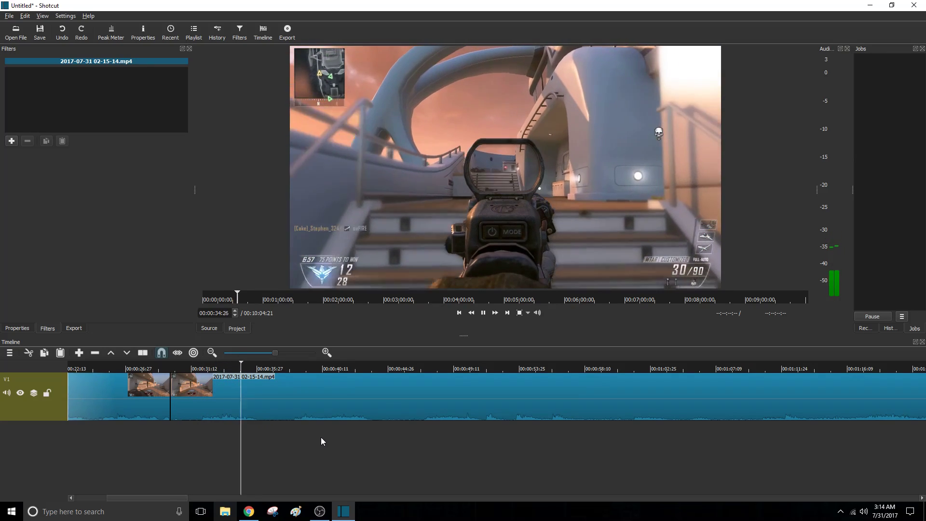
# Split the clip at 00:00:43:01 and again near 00:00:53.
pyautogui.moveTo(361, 444)
pyautogui.mouseDown()
pyautogui.moveTo(386, 442)
pyautogui.moveTo(262, 445)
pyautogui.moveTo(378, 444)
pyautogui.moveTo(357, 444)
pyautogui.mouseUp()
pyautogui.click(362, 407)
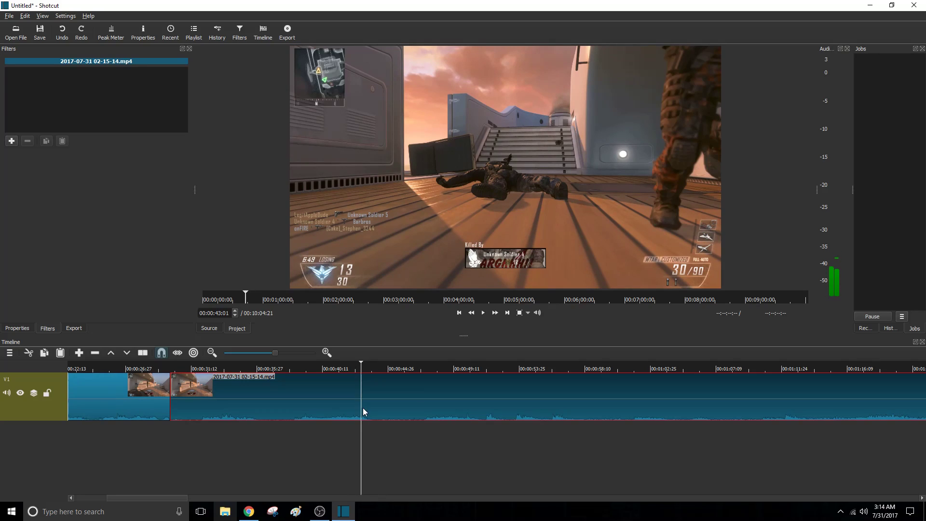
pyautogui.press('s')
pyautogui.press('space')
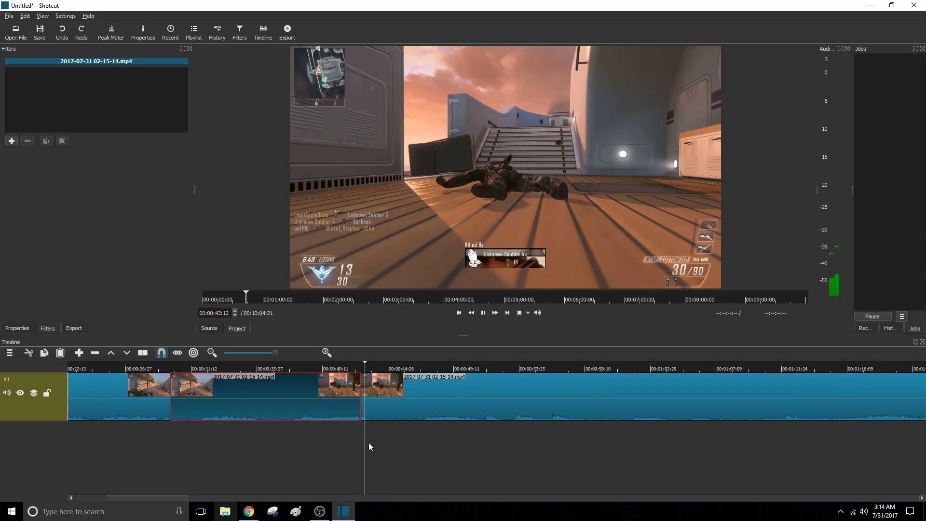
pyautogui.moveTo(441, 446); pyautogui.dragTo(544, 443)
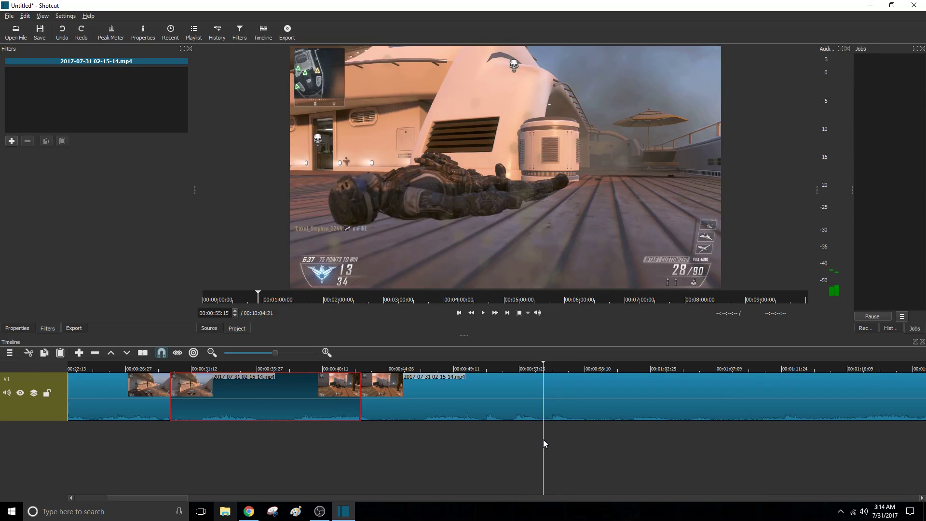
pyautogui.click(531, 385)
pyautogui.press('s')
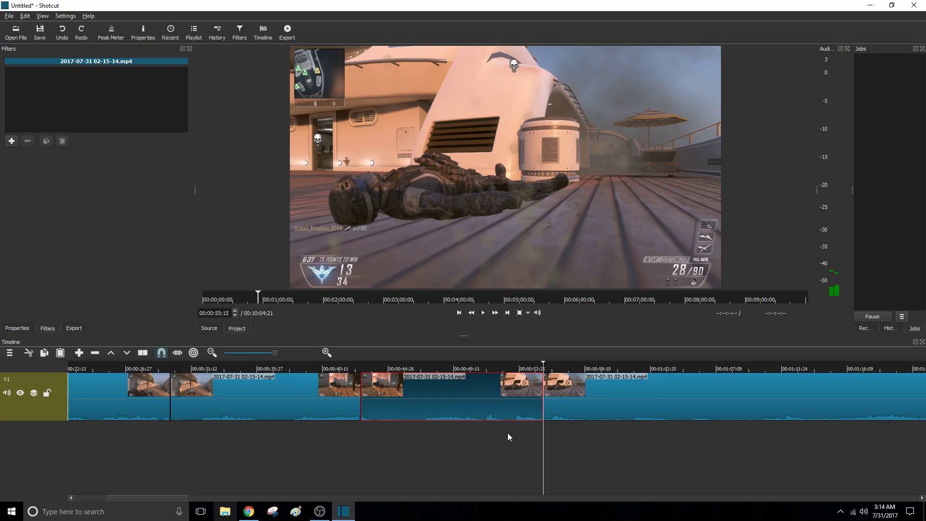
# Split at 00:01:20:06 and select the leftover tail piece.
pyautogui.moveTo(179, 497); pyautogui.dragTo(211, 496)
pyautogui.moveTo(332, 453); pyautogui.dragTo(553, 433)
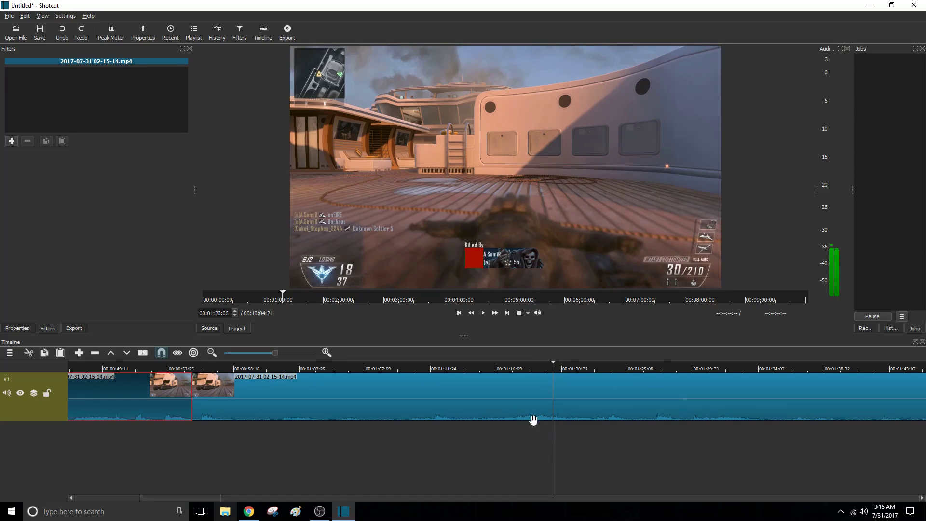
pyautogui.press('s')
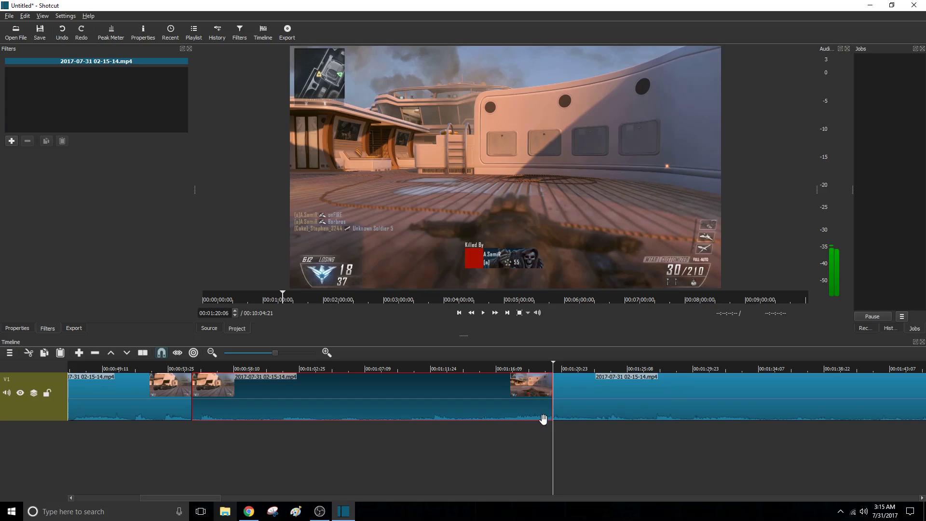
pyautogui.click(585, 394)
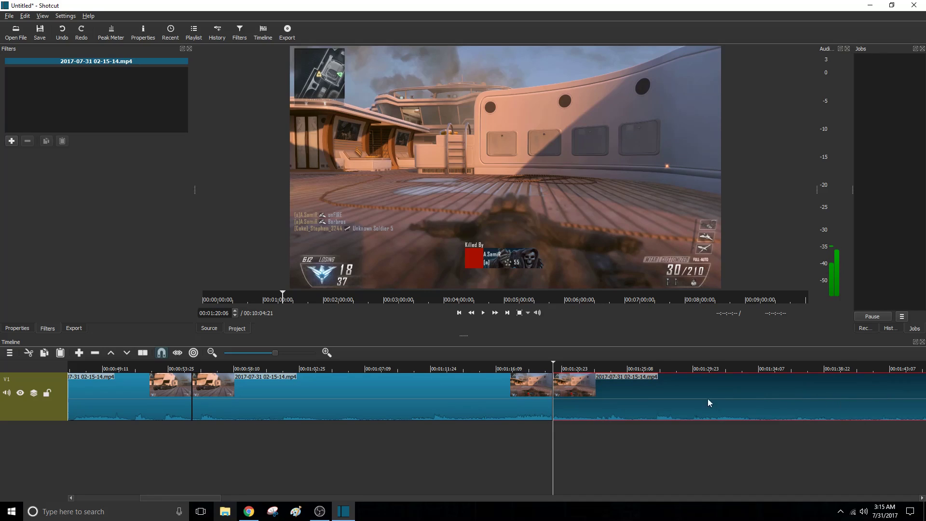
# Delete the tail after 00:01:20:06 and play back the footage from the second clip.
pyautogui.press('Delete')
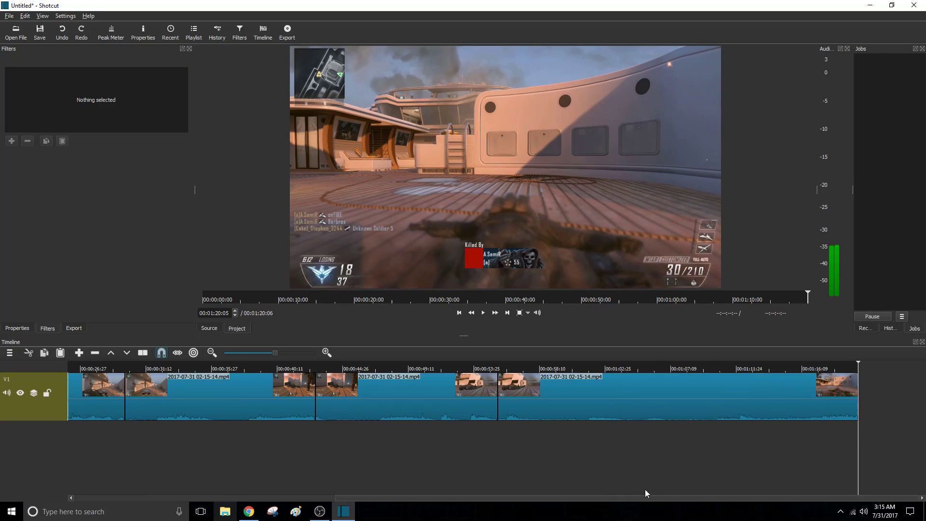
pyautogui.moveTo(644, 491); pyautogui.dragTo(349, 496)
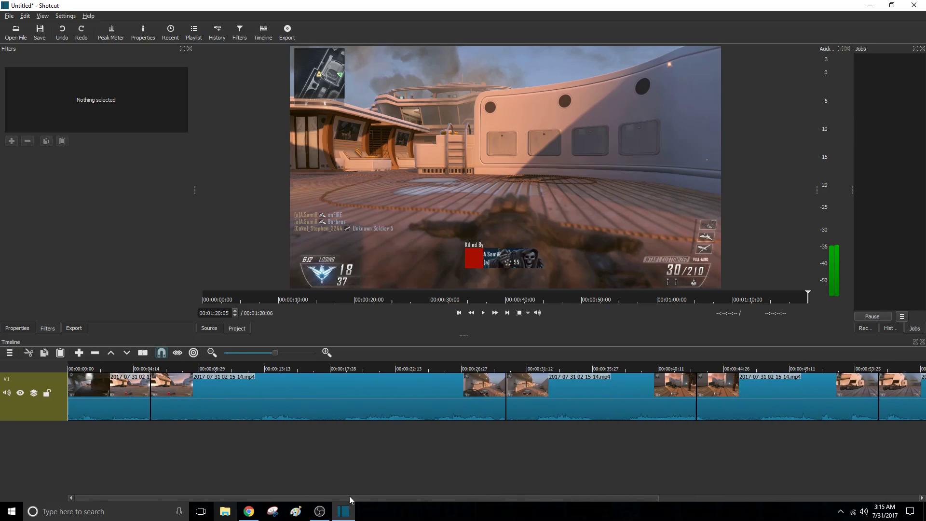
pyautogui.click(196, 438)
pyautogui.click(118, 449)
pyautogui.click(113, 447)
pyautogui.press('space')
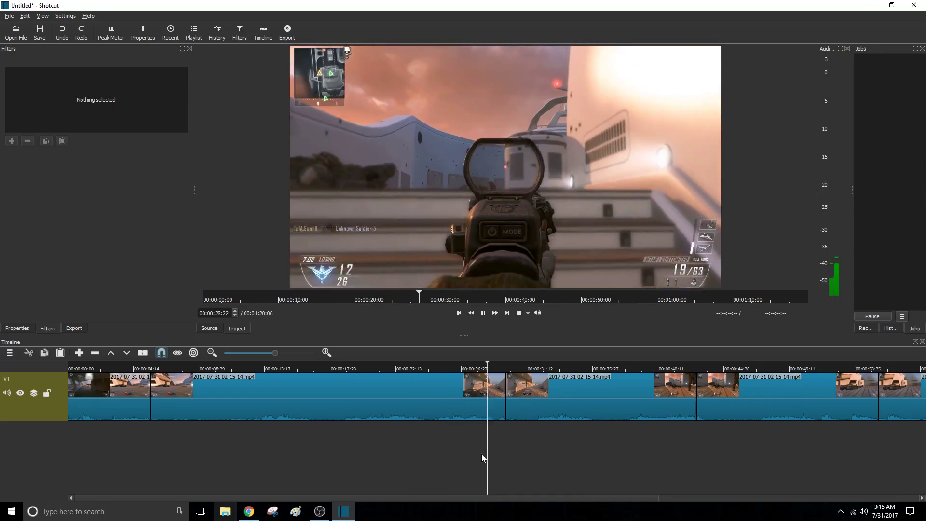
# Split the second clip near 24 seconds, ripple-delete the 18-second stretch, and review the result.
pyautogui.moveTo(435, 457); pyautogui.dragTo(415, 451)
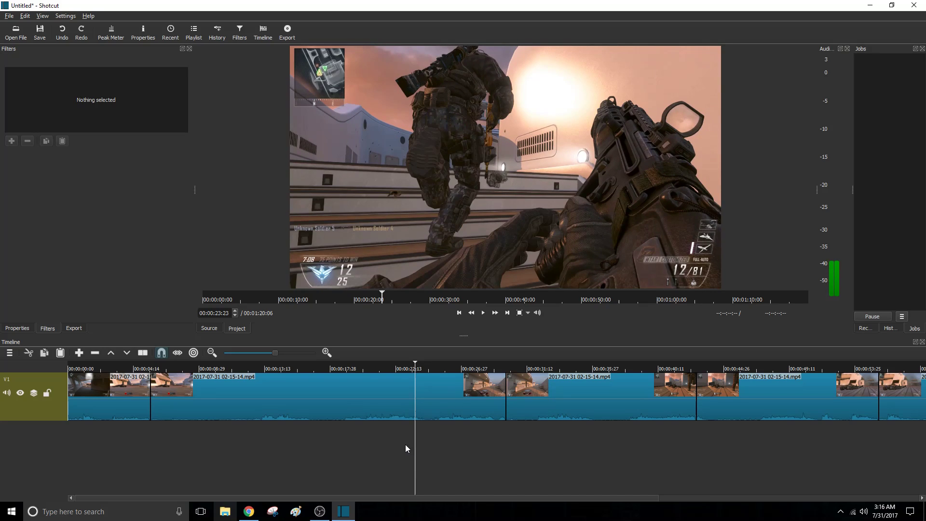
pyautogui.click(399, 408)
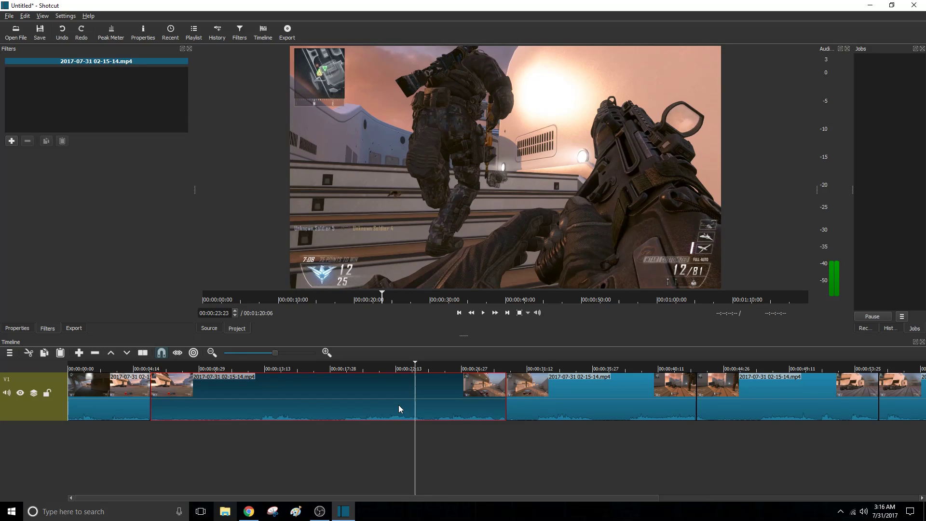
pyautogui.press('s')
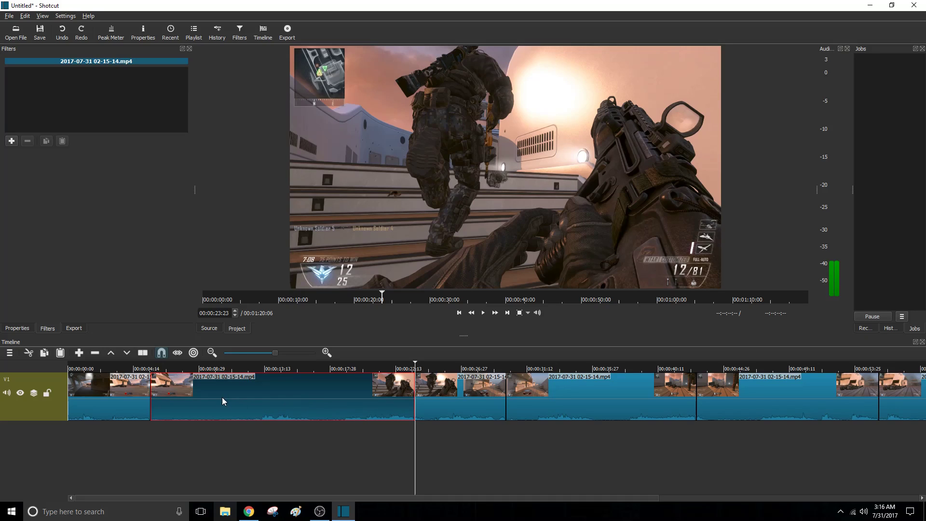
pyautogui.press('Delete')
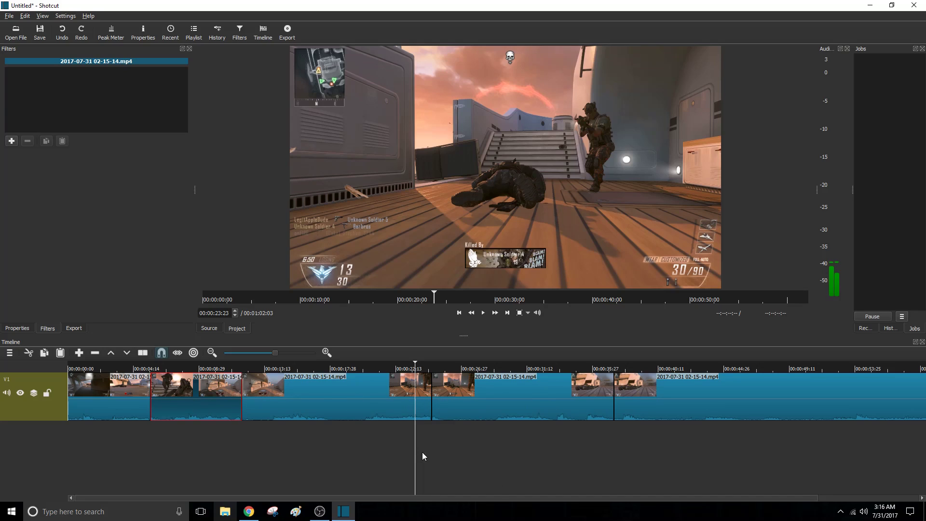
pyautogui.click(233, 438)
pyautogui.press('space')
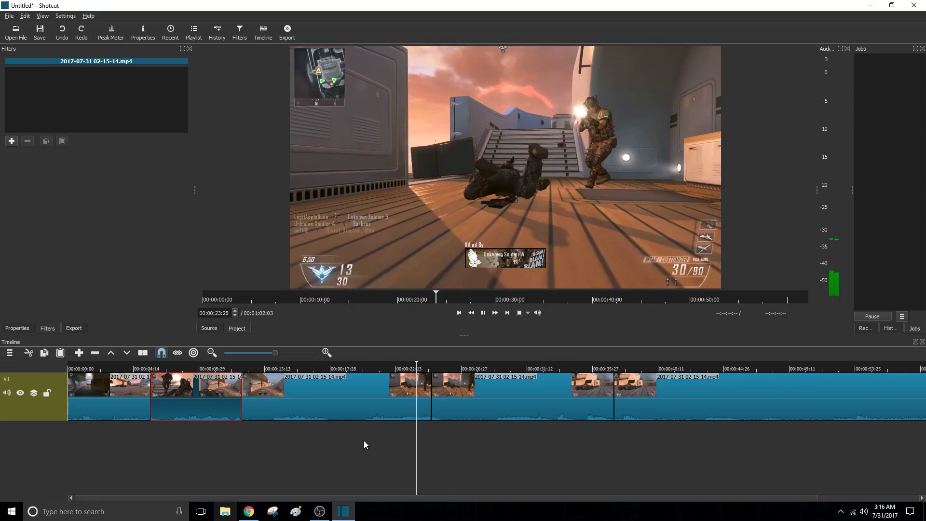
# Split at 00:00:19:29 and ripple-delete the 8-second piece, then review.
pyautogui.moveTo(383, 452); pyautogui.dragTo(360, 453)
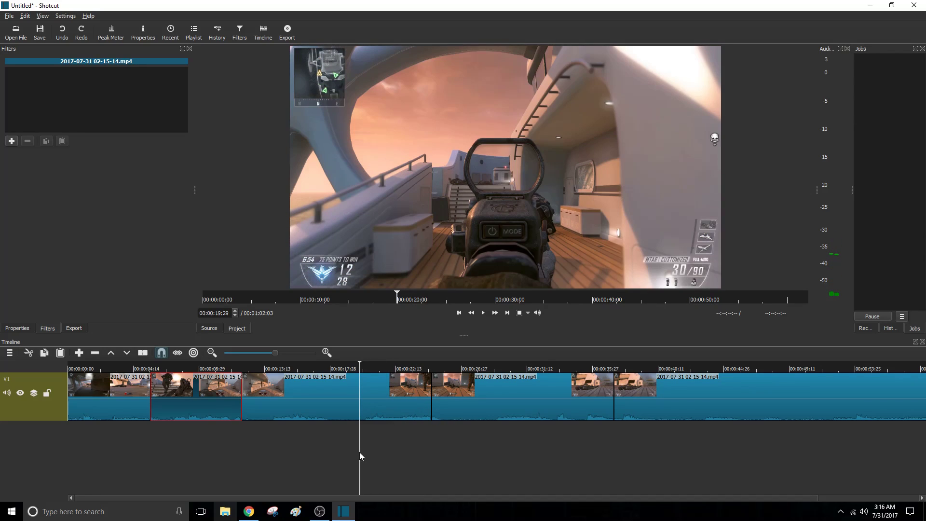
pyautogui.click(364, 400)
pyautogui.press('s')
pyautogui.press('Delete')
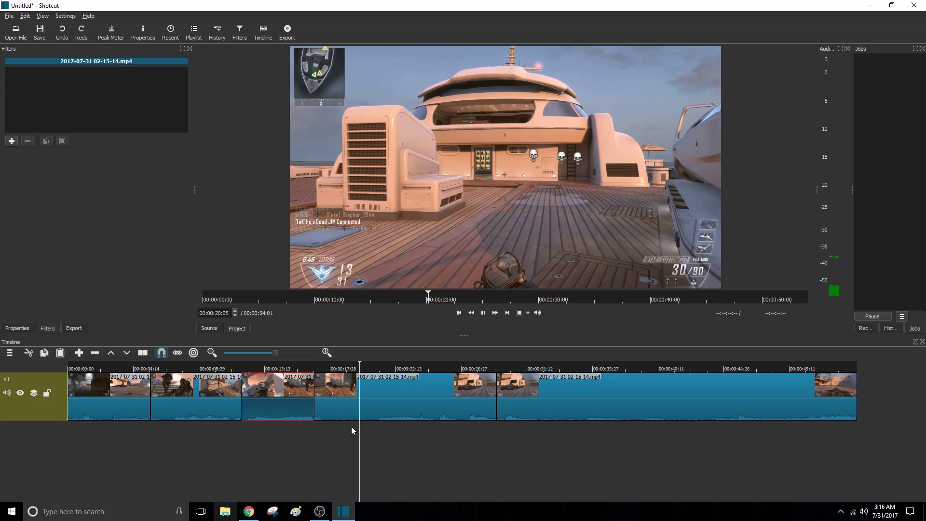
pyautogui.press('space')
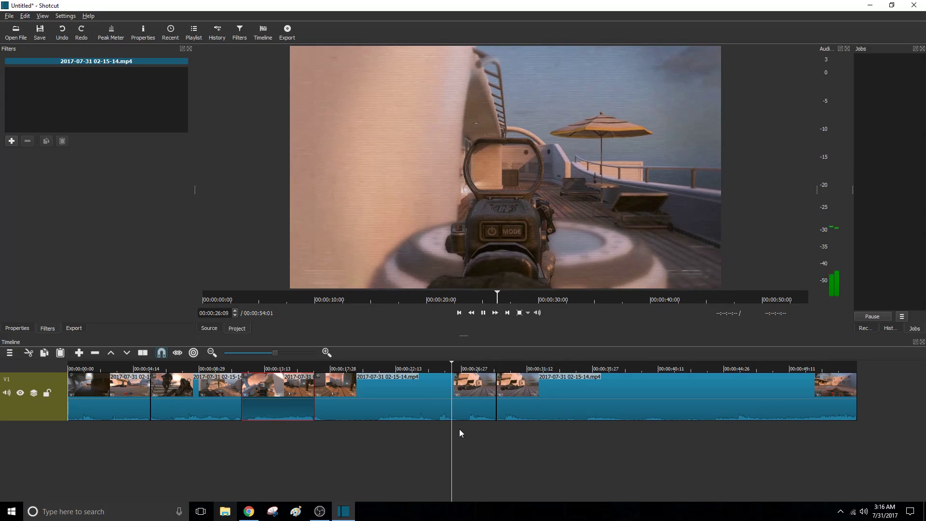
# Split near 23 seconds, ripple-delete the part before it, and play to check.
pyautogui.click(444, 450)
pyautogui.moveTo(417, 447)
pyautogui.mouseDown()
pyautogui.moveTo(382, 448)
pyautogui.moveTo(406, 448)
pyautogui.moveTo(398, 447)
pyautogui.mouseUp()
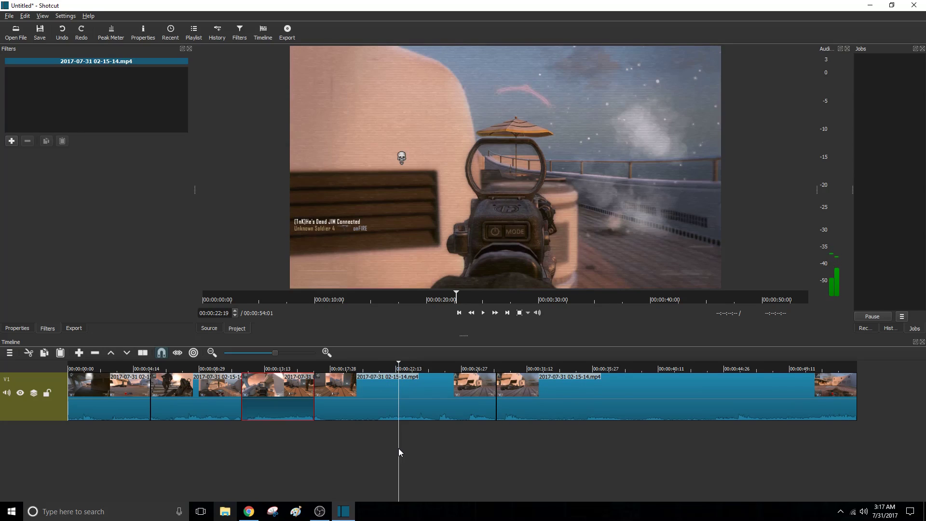
pyautogui.click(360, 414)
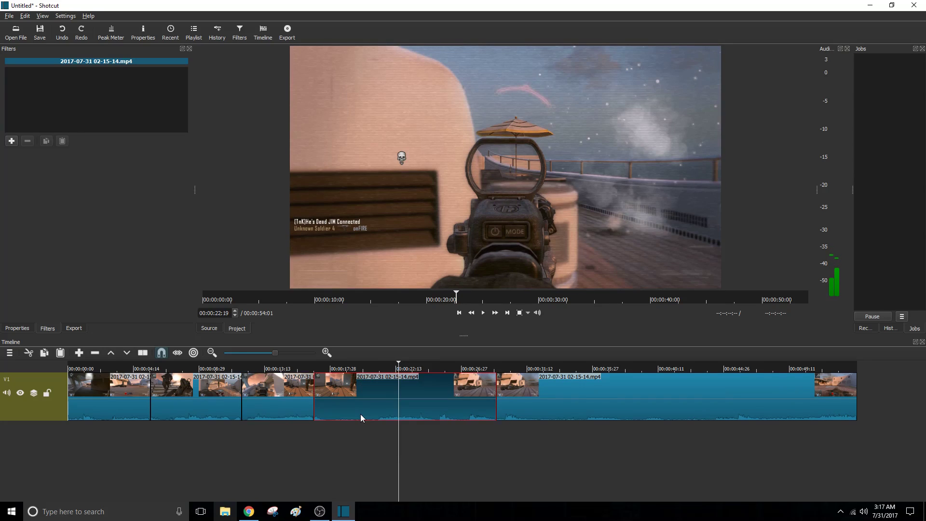
pyautogui.press('s')
pyautogui.press('Delete')
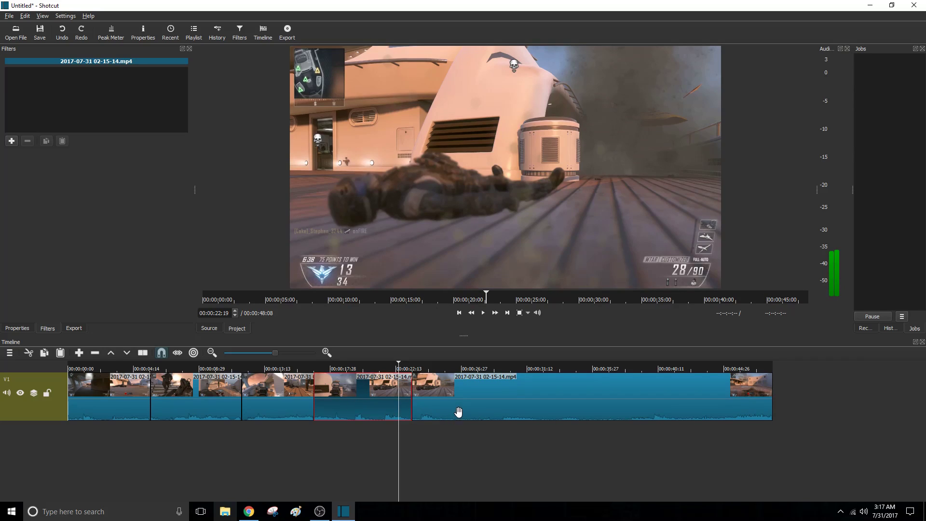
pyautogui.press('space')
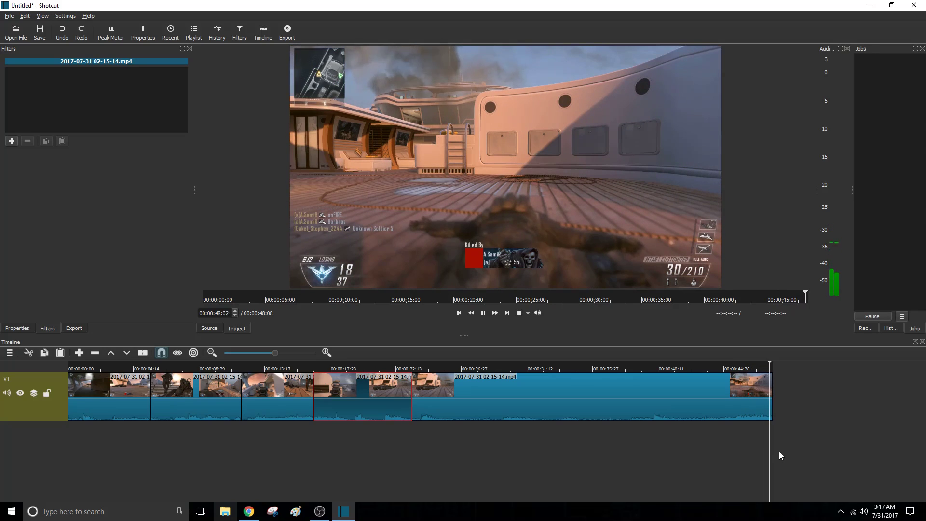
# Split the last clip at 00:00:39:14 and ripple-delete its first part, leaving 00:00:32:11.
pyautogui.click(746, 459)
pyautogui.click(645, 461)
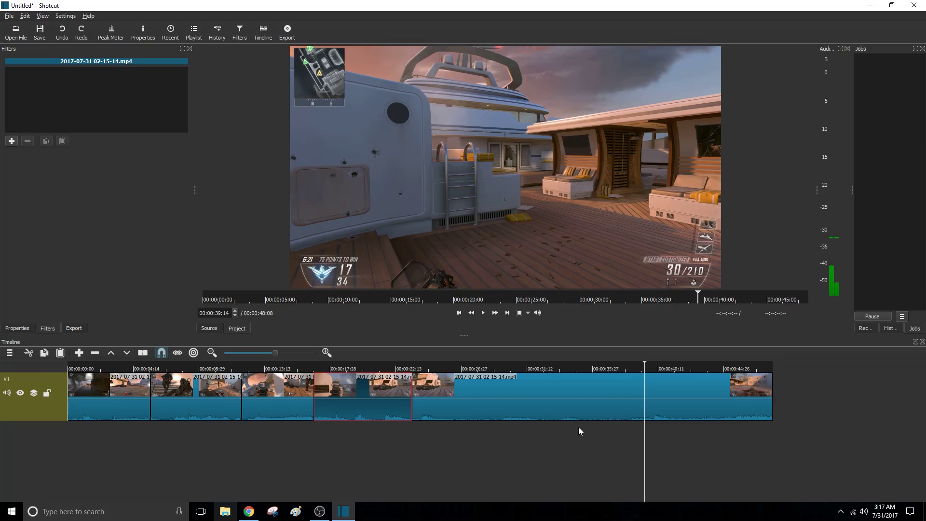
pyautogui.click(567, 404)
pyautogui.press('s')
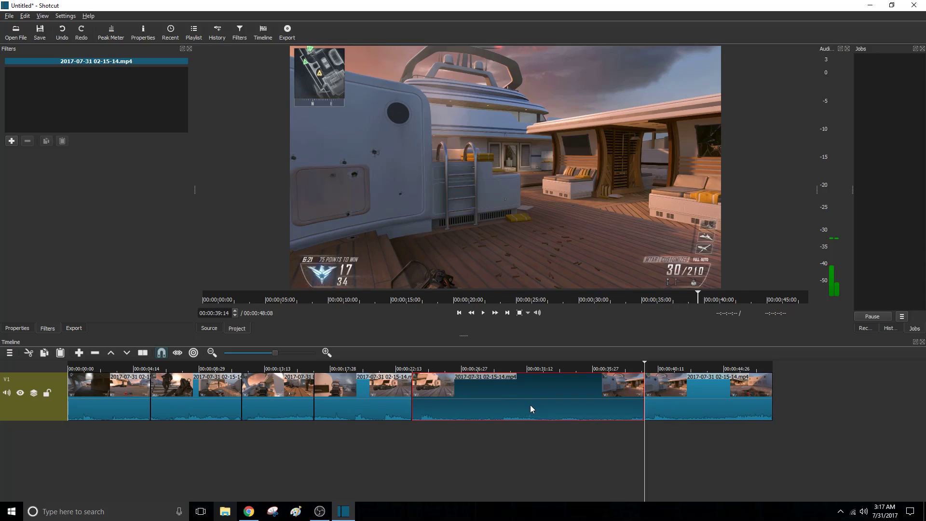
pyautogui.press('x')
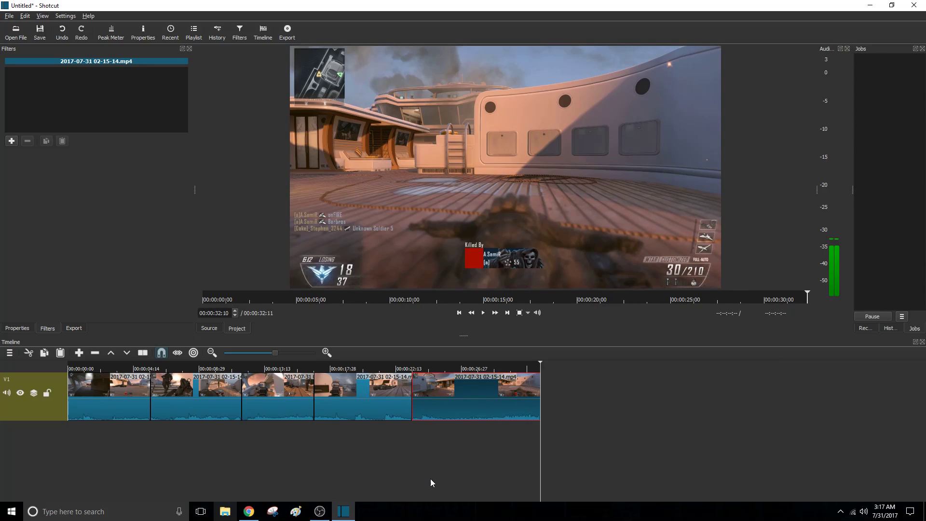
pyautogui.moveTo(541, 465); pyautogui.dragTo(59, 450)
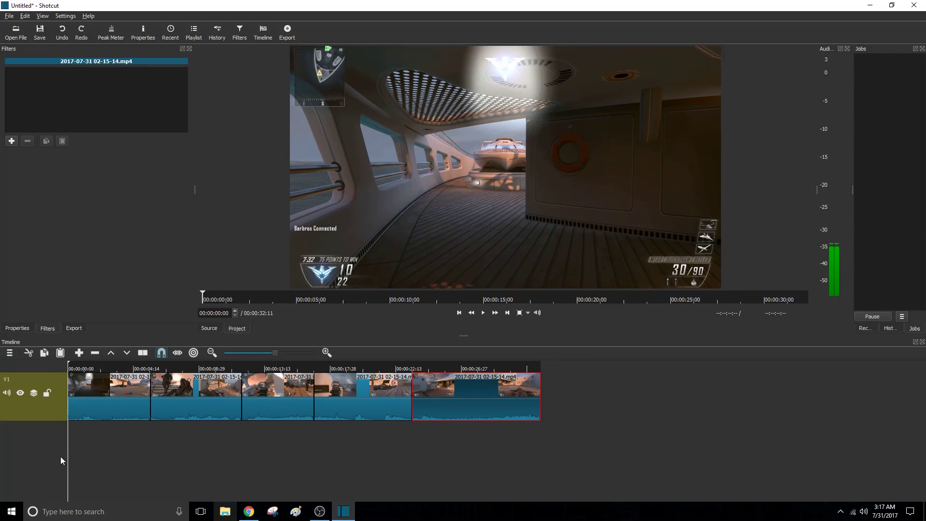
# Drag the second clip left over the first at the 5:04 boundary to form a crossfade.
pyautogui.press('space')
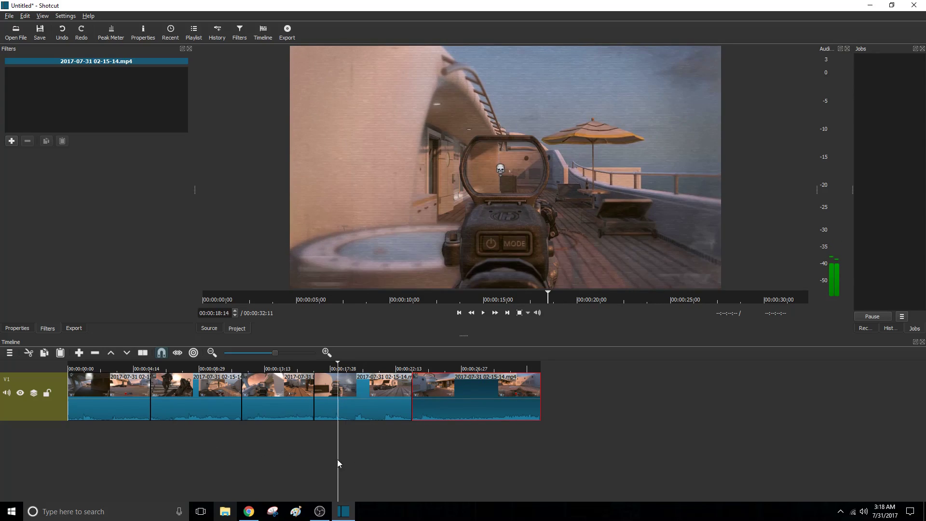
pyautogui.click(212, 464)
pyautogui.moveTo(136, 464)
pyautogui.mouseDown()
pyautogui.moveTo(80, 463)
pyautogui.moveTo(143, 454)
pyautogui.mouseUp()
pyautogui.click(186, 401)
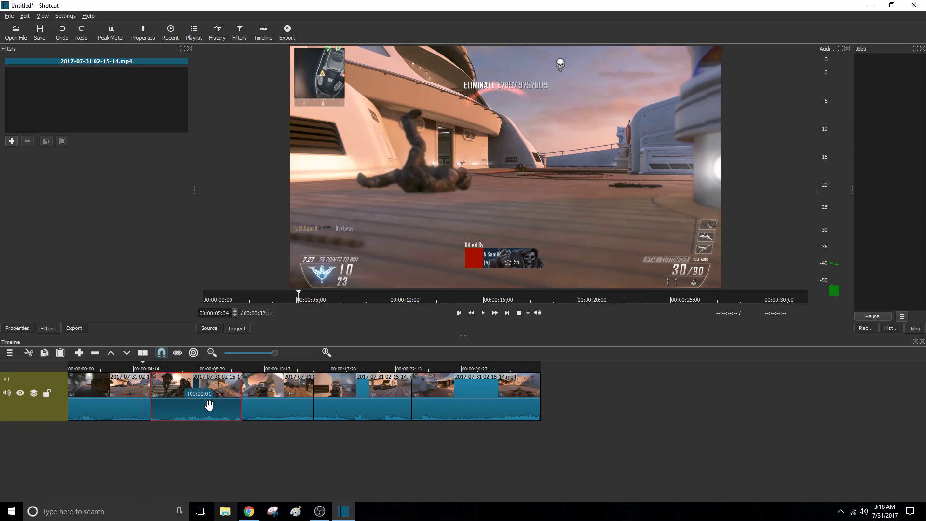
pyautogui.moveTo(207, 403); pyautogui.dragTo(195, 403)
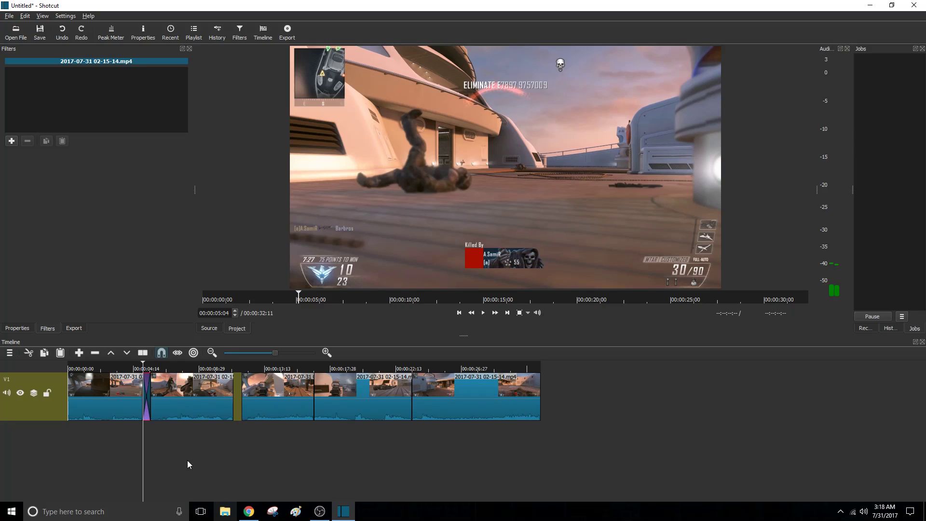
pyautogui.moveTo(135, 459); pyautogui.dragTo(112, 459)
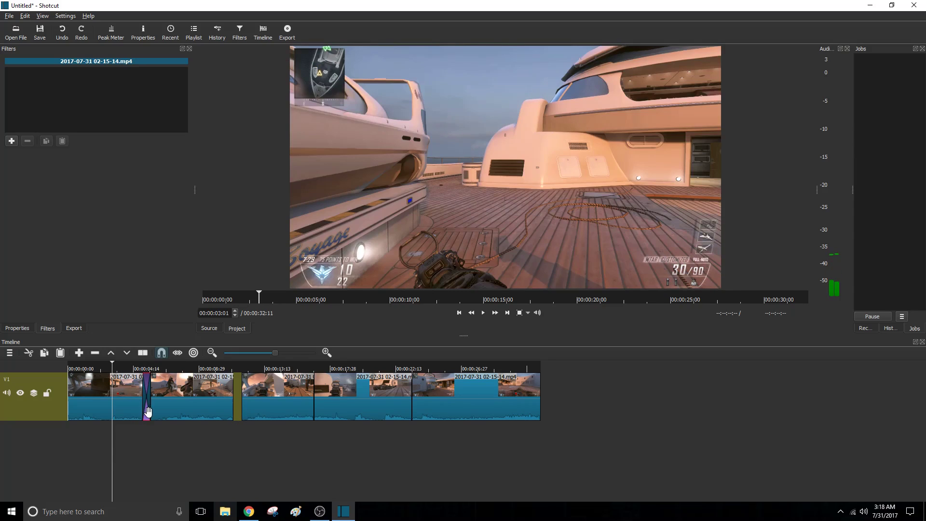
# Remove the gap after clip 2 and overlap clip 3 onto it for a crossfade.
pyautogui.rightClick(239, 403)
pyautogui.click(256, 406)
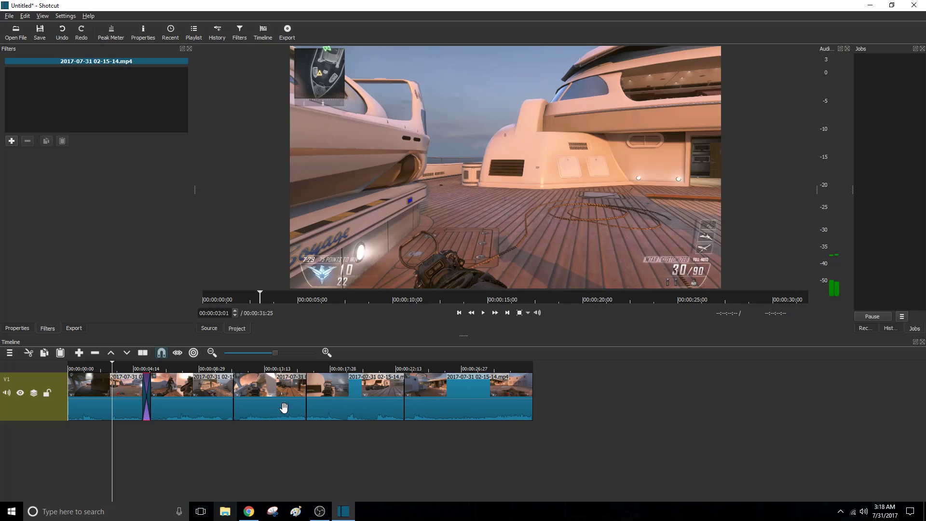
pyautogui.moveTo(270, 405)
pyautogui.mouseDown()
pyautogui.moveTo(253, 405)
pyautogui.moveTo(275, 406)
pyautogui.mouseUp()
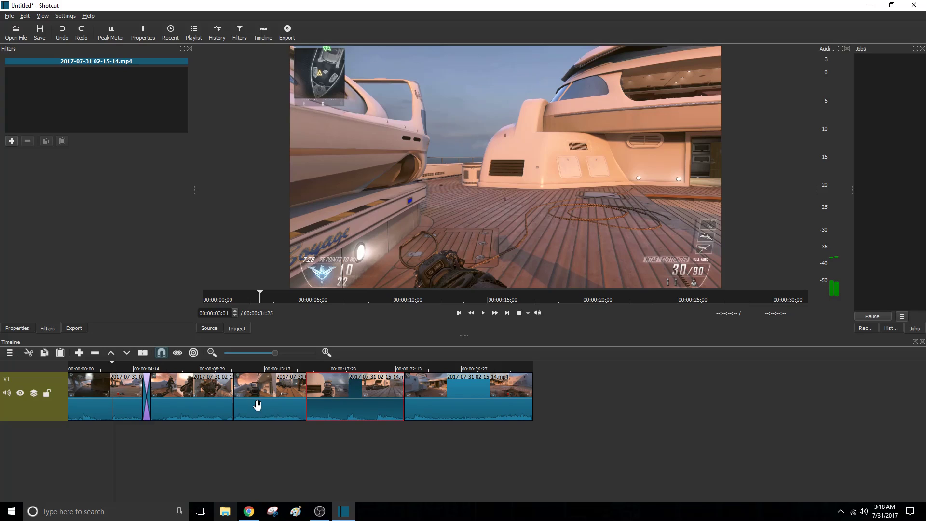
pyautogui.moveTo(259, 408); pyautogui.dragTo(248, 410)
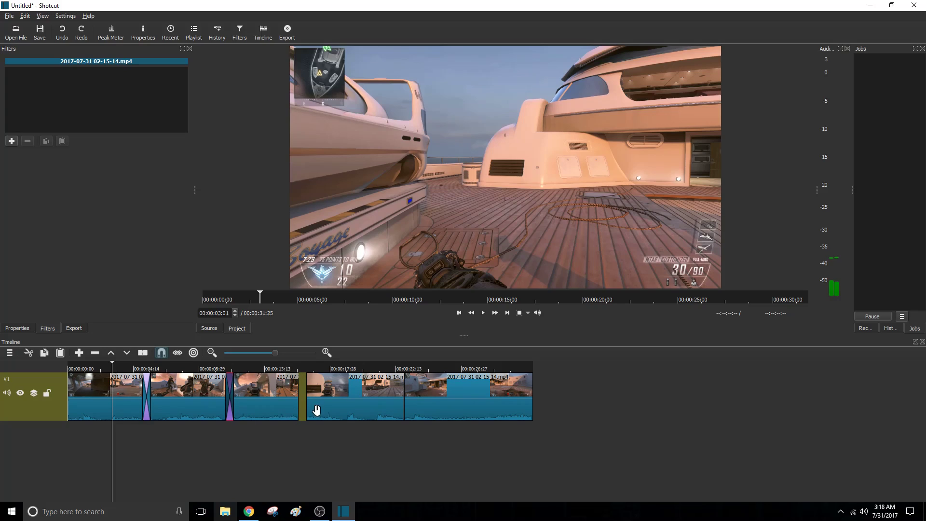
# Remove the remaining gaps and crossfade clips 4 and 5, leaving a 00:00:30:01 montage.
pyautogui.rightClick(300, 406)
pyautogui.click(312, 409)
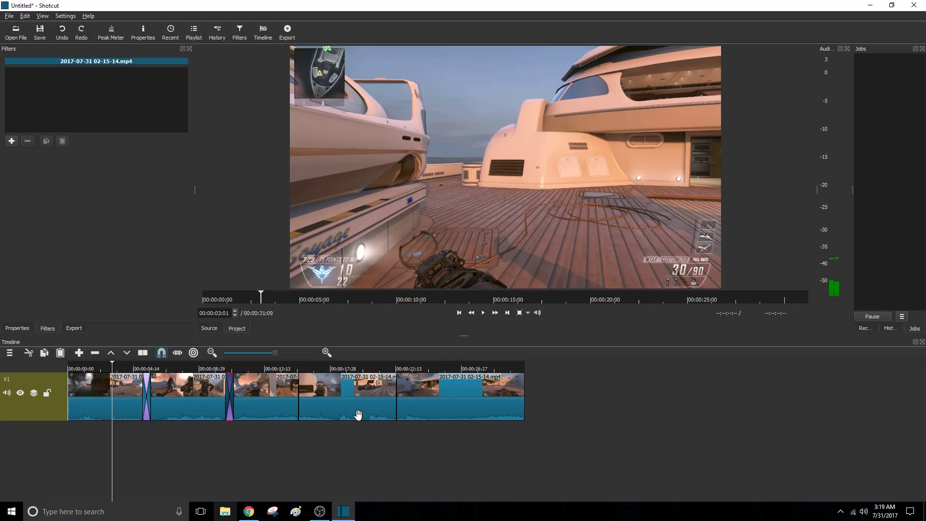
pyautogui.moveTo(357, 411); pyautogui.dragTo(348, 409)
pyautogui.rightClick(392, 403)
pyautogui.click(414, 408)
pyautogui.moveTo(425, 404); pyautogui.dragTo(413, 404)
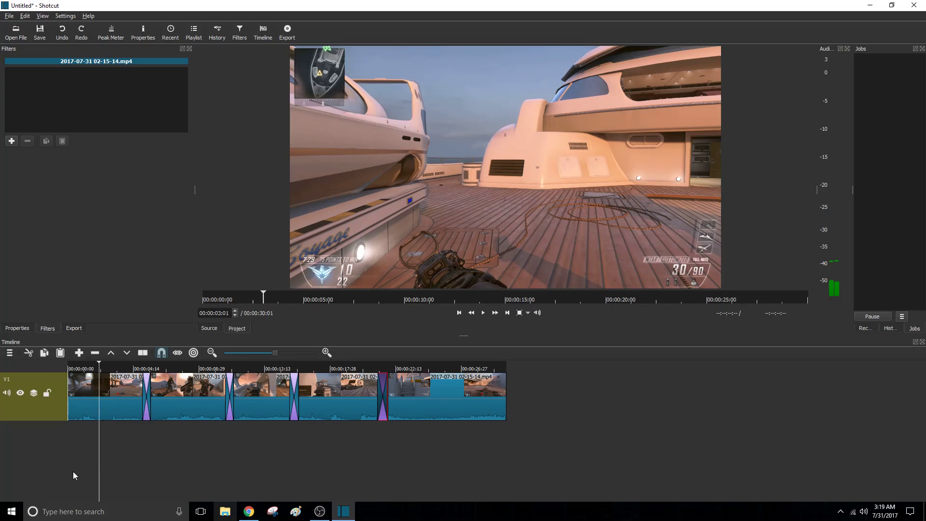
pyautogui.press('Home')
pyautogui.press('space')
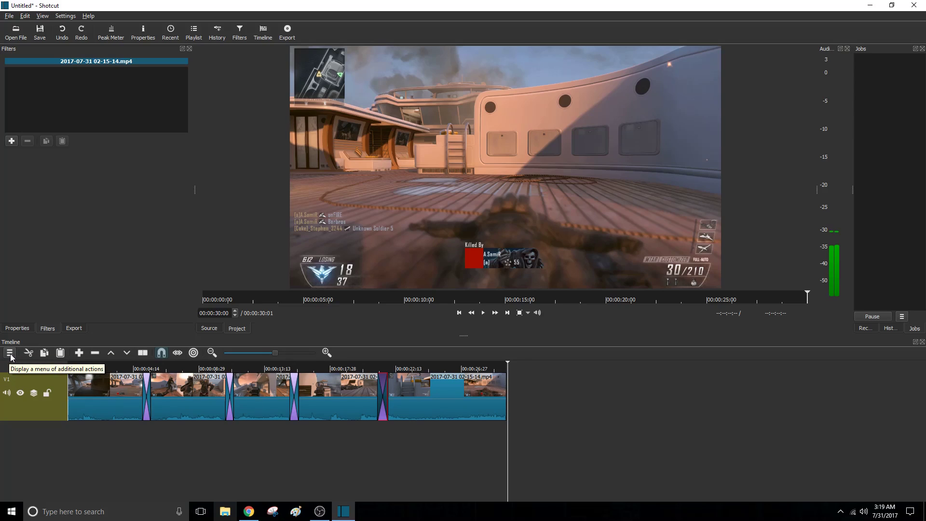
pyautogui.click(9, 352)
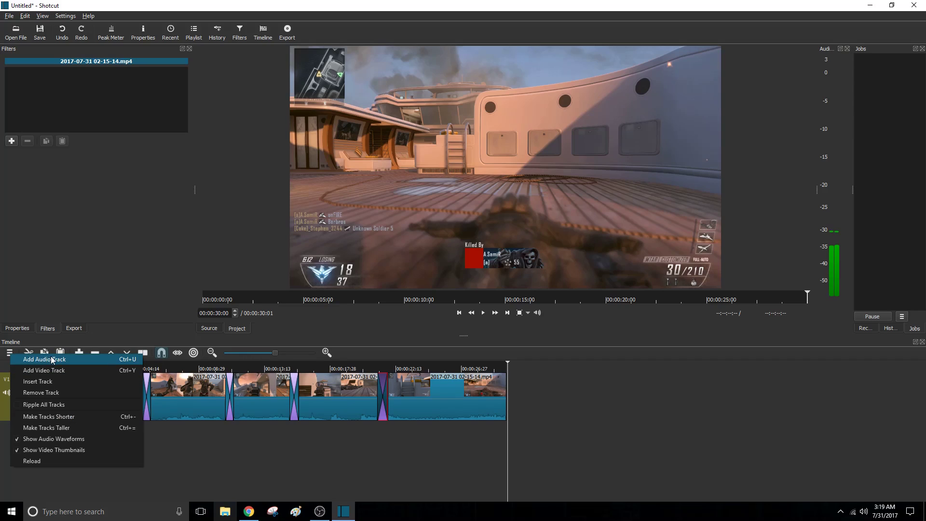
pyautogui.click(10, 353)
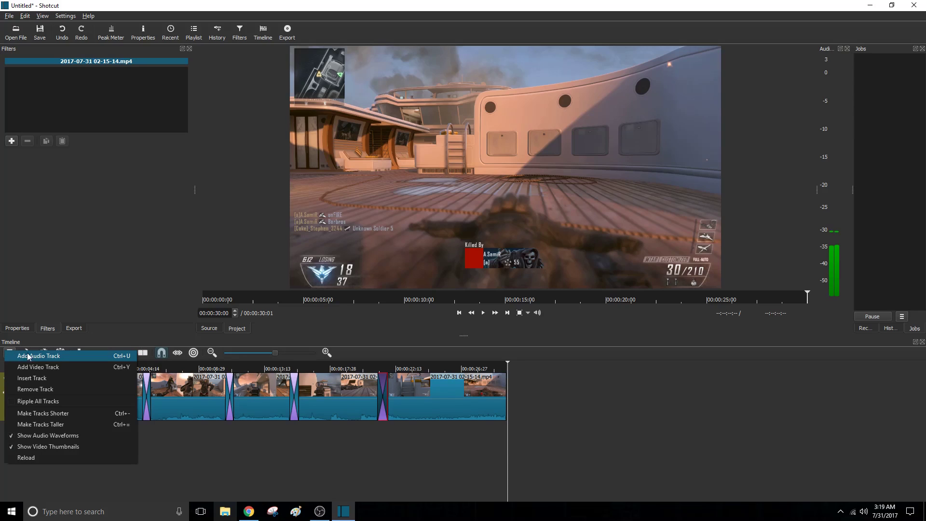
pyautogui.click(103, 292)
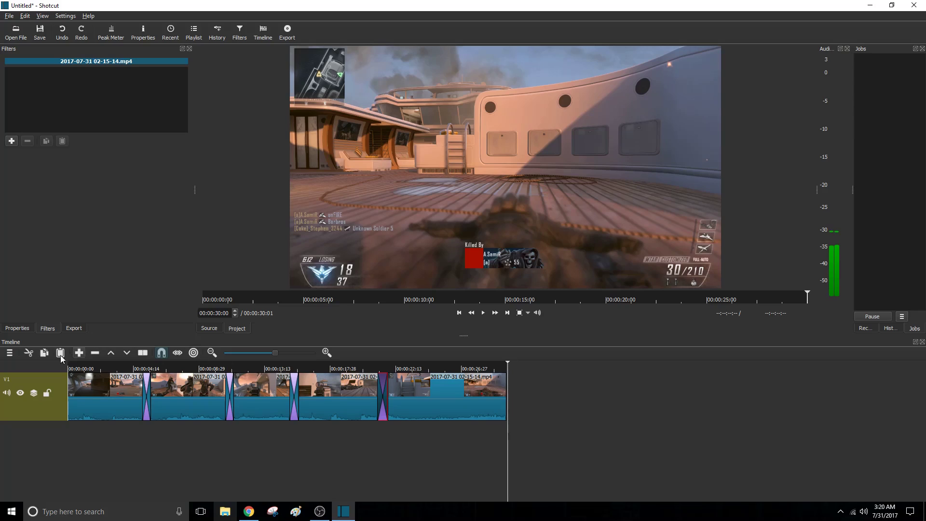
pyautogui.click(9, 352)
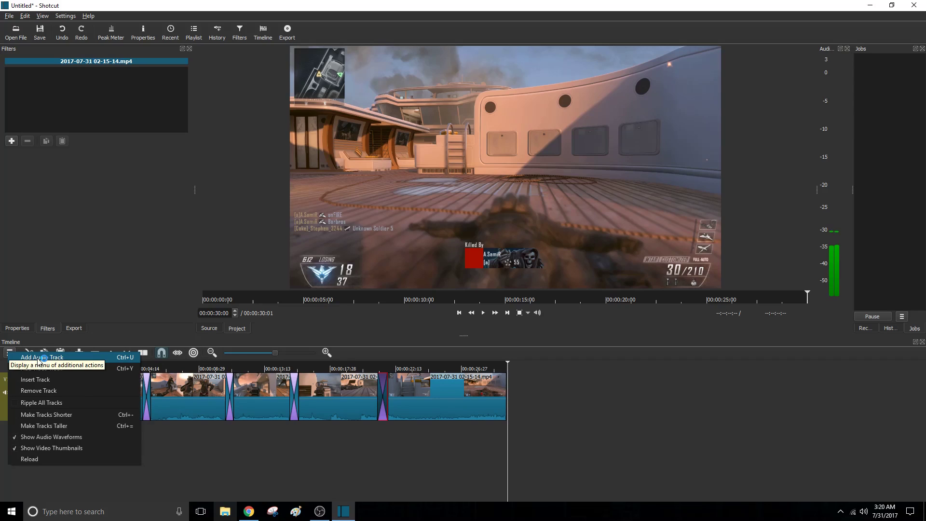
pyautogui.click(131, 339)
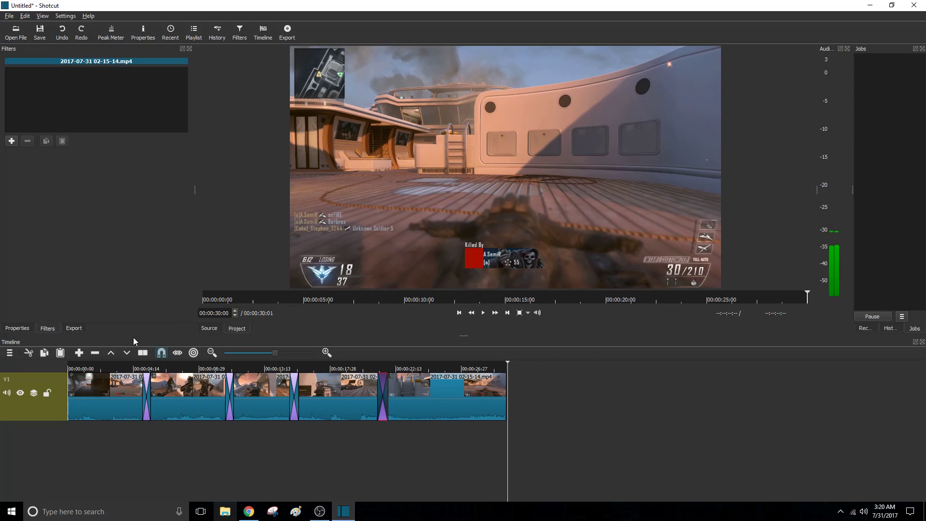
# Export the timeline to a video file named 'fail montage'.
pyautogui.click(74, 329)
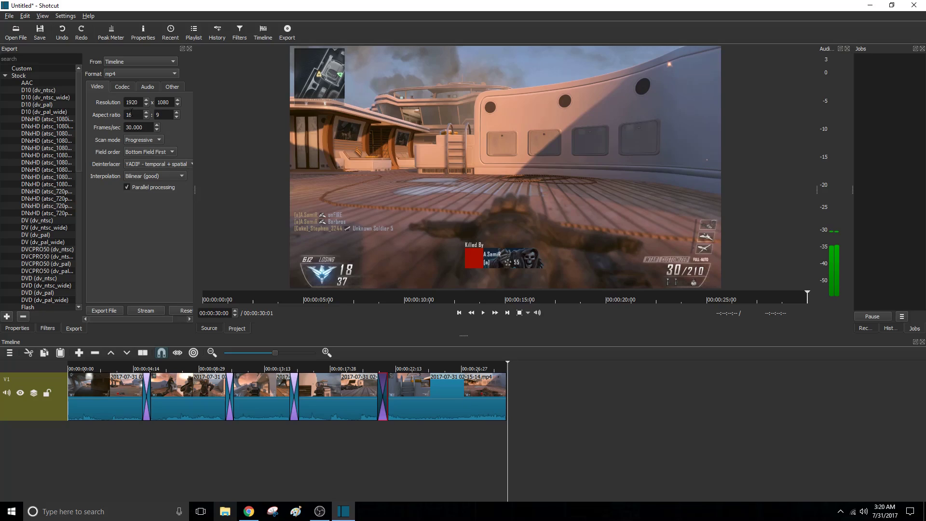
pyautogui.click(113, 310)
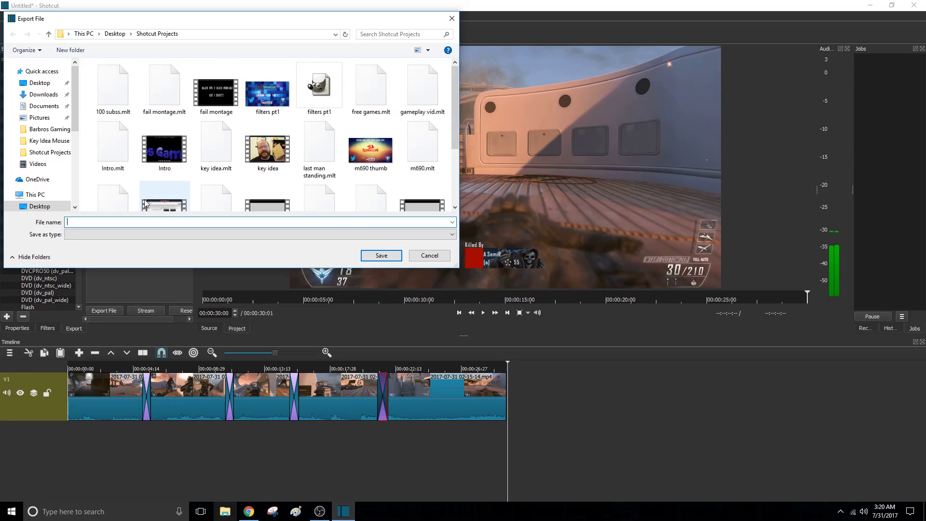
pyautogui.write('fail montage')
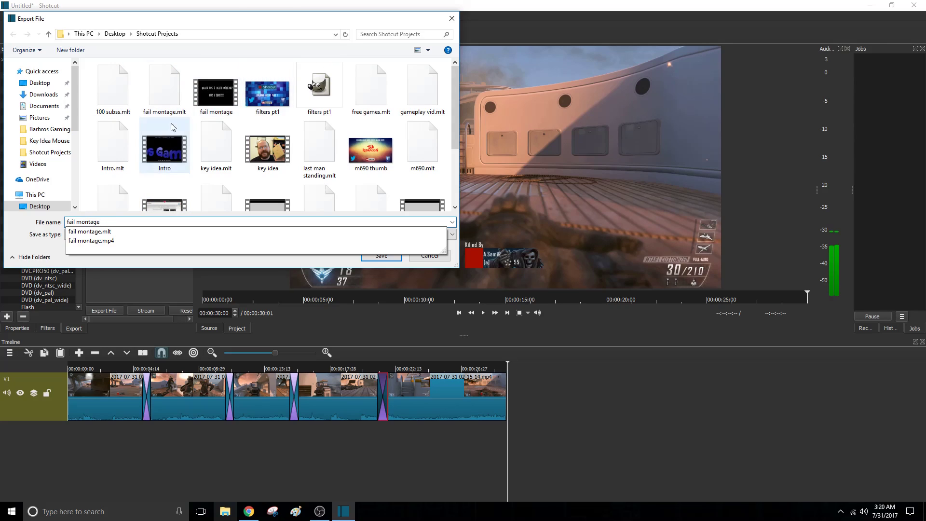
pyautogui.click(381, 257)
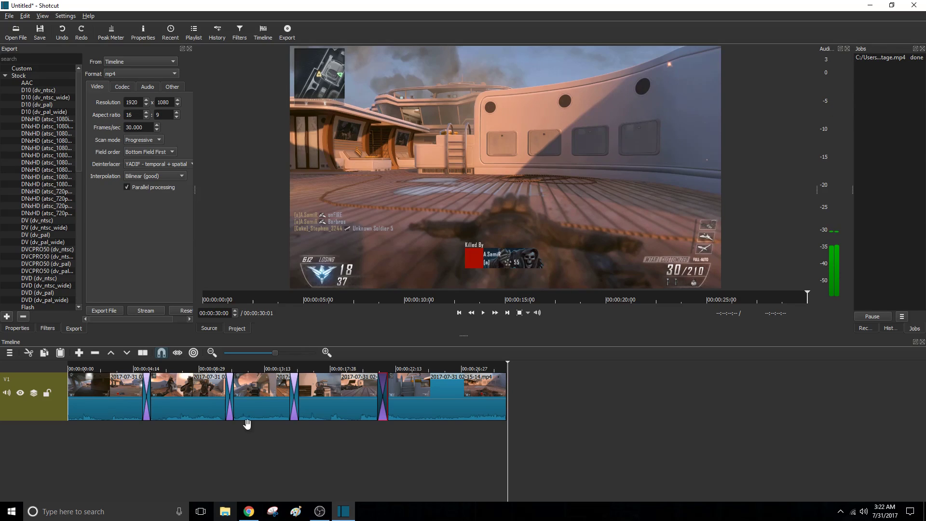
# Open the exported fail montage video from the Shotcut Projects folder to play it.
pyautogui.click(225, 512)
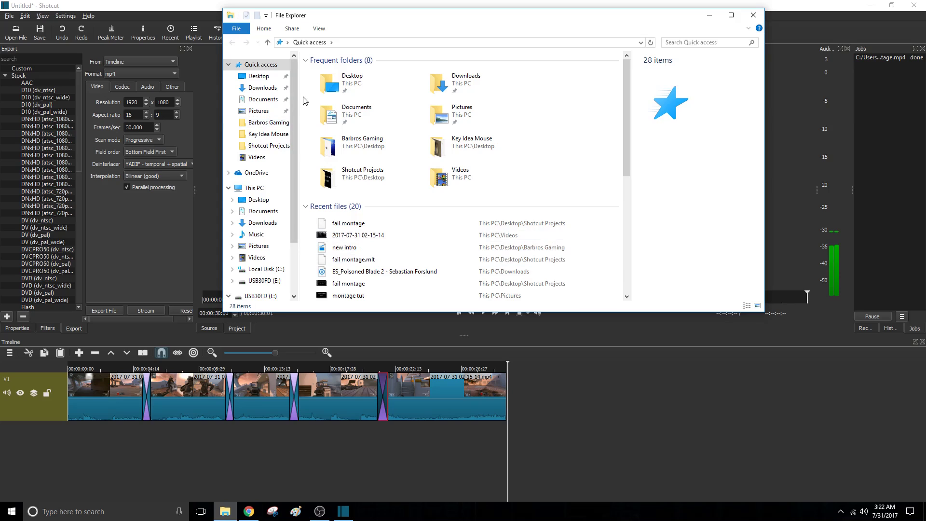
pyautogui.click(268, 145)
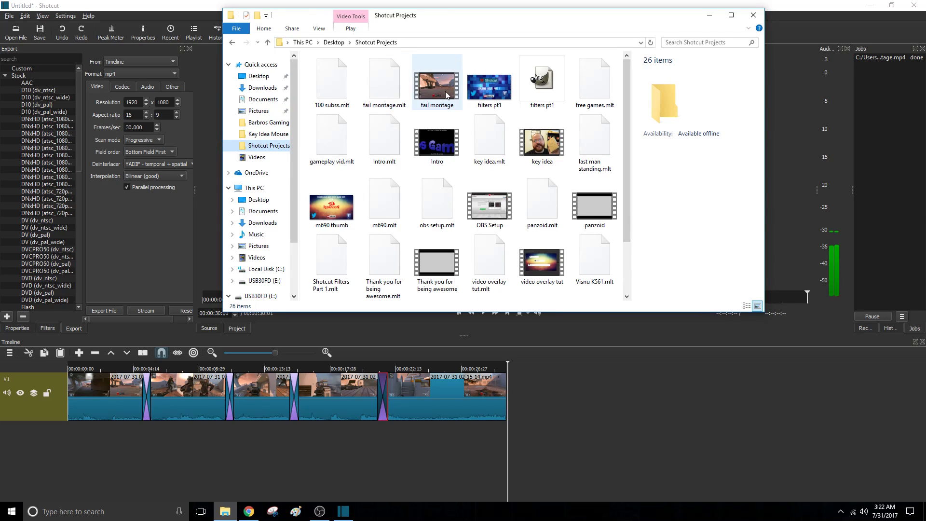
pyautogui.click(447, 95)
pyautogui.doubleClick(432, 85)
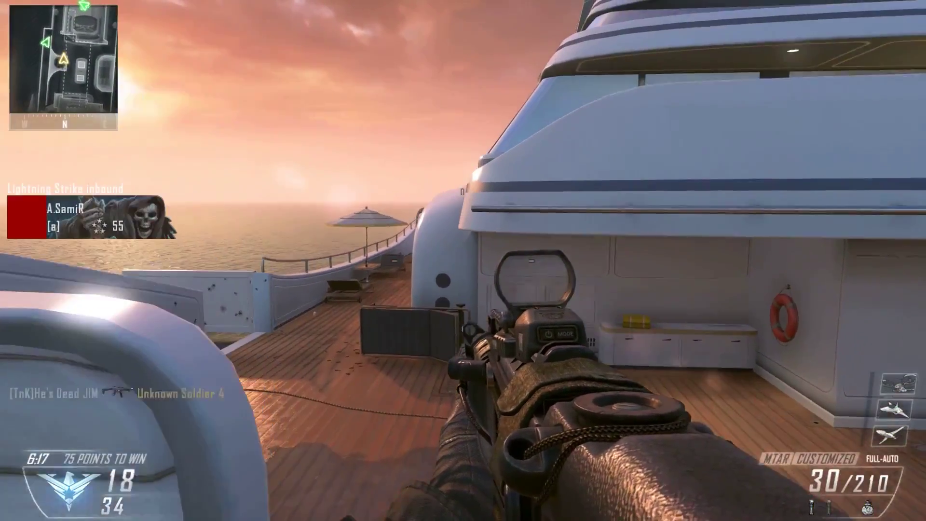
# Watch the 30-second montage to the end, exit full screen, and close Movies & TV.
pyautogui.moveTo(196, 256)
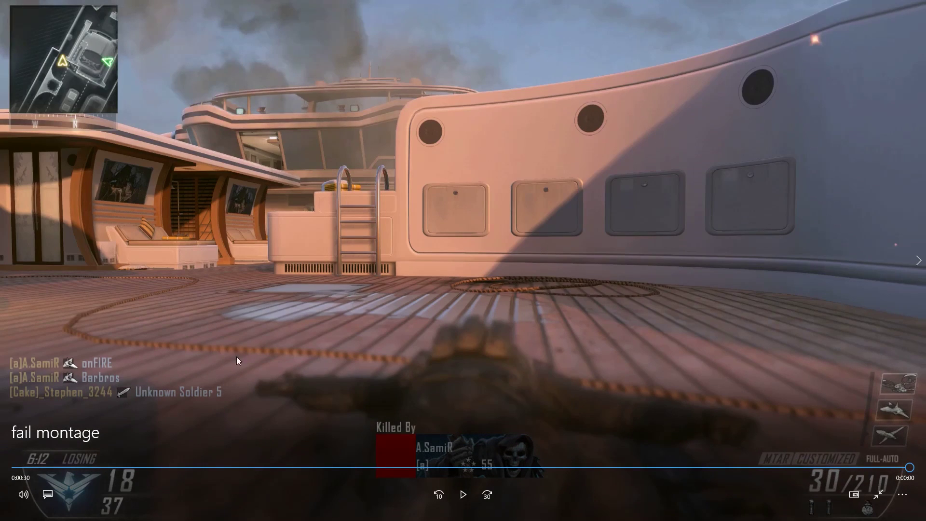
pyautogui.click(877, 496)
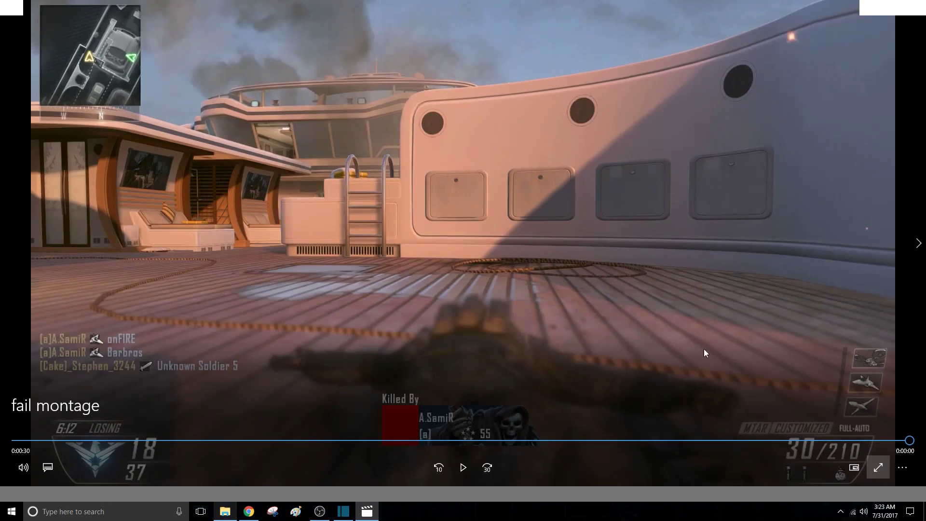
pyautogui.click(919, 7)
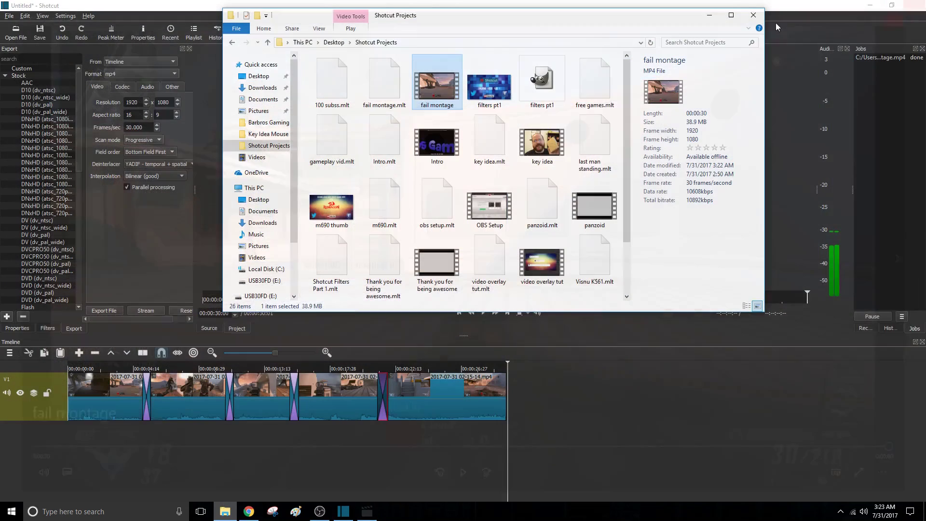
# Close File Explorer and scrub the playhead back to the start of the timeline.
pyautogui.click(753, 15)
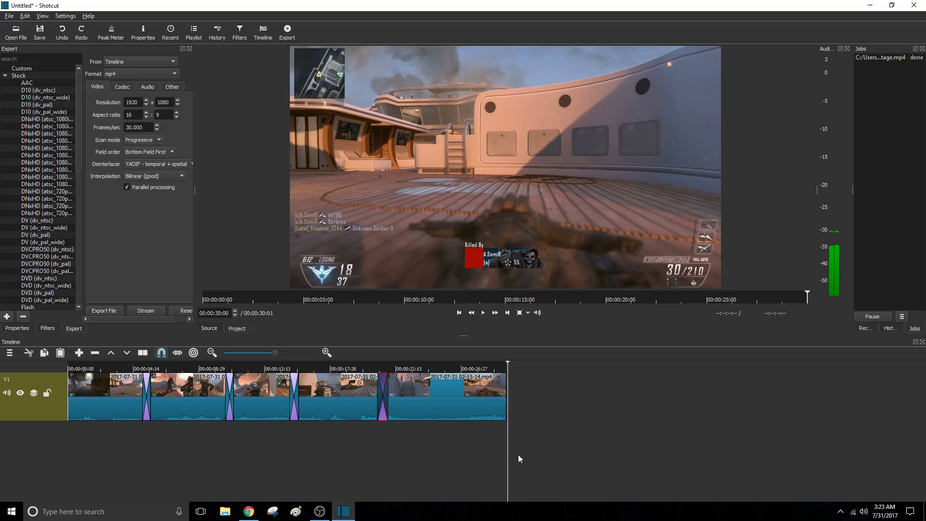
pyautogui.moveTo(519, 455); pyautogui.dragTo(54, 457)
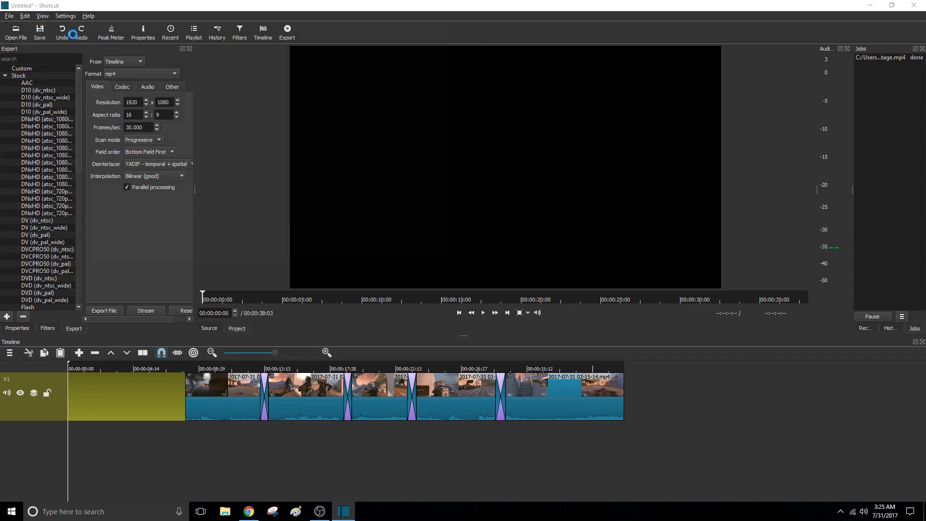
# Import the montage tut image and place it at the start of V1.
pyautogui.click(16, 32)
pyautogui.scroll(-2, 362, 171)
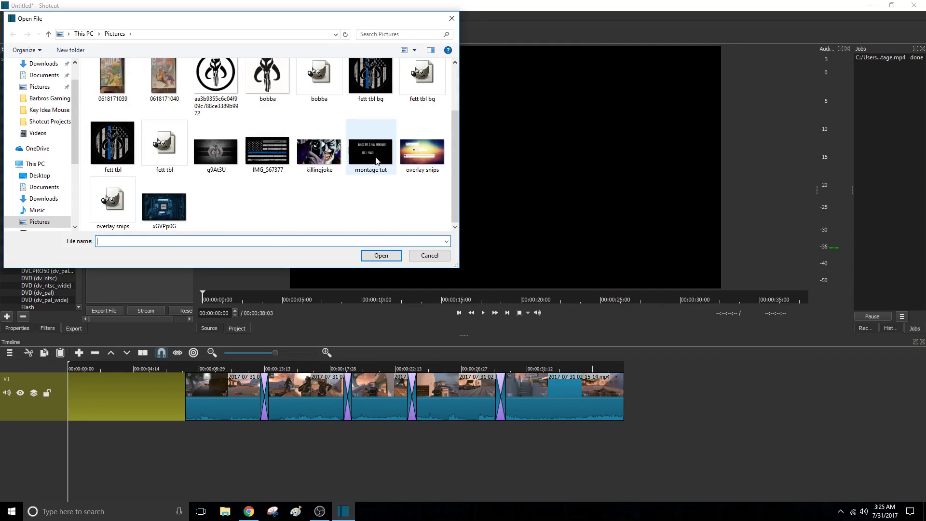
pyautogui.click(363, 171)
pyautogui.click(381, 255)
pyautogui.moveTo(504, 171); pyautogui.dragTo(66, 409)
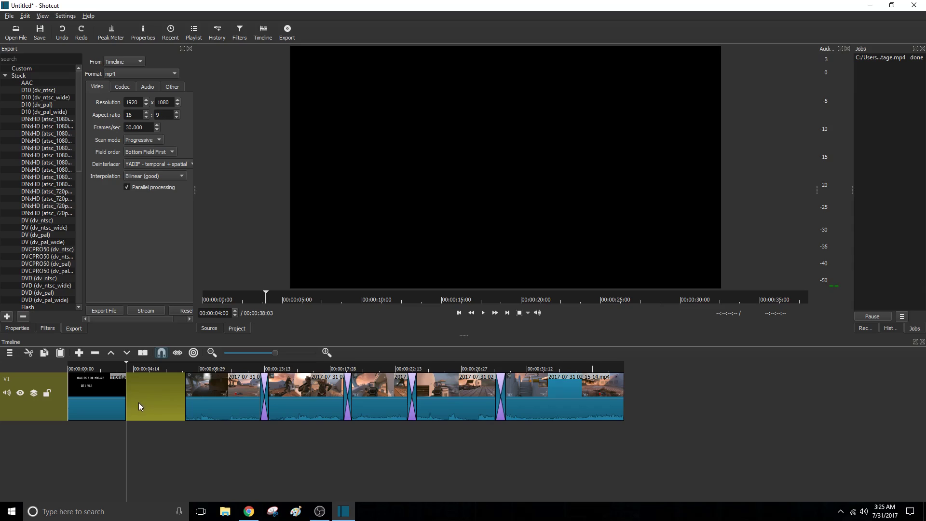
# Lengthen the title clip to about 5 seconds and delete the gap after it.
pyautogui.click(173, 400)
pyautogui.moveTo(141, 398)
pyautogui.mouseDown()
pyautogui.moveTo(169, 397)
pyautogui.moveTo(156, 398)
pyautogui.mouseUp()
pyautogui.click(166, 393)
pyautogui.press('Delete')
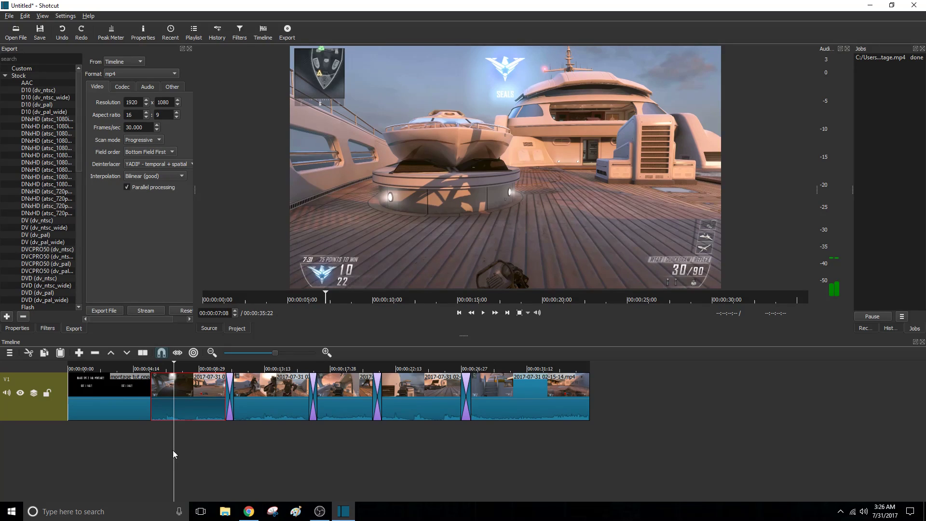
# Preview the title card, then overlap the first gameplay clip onto it for a crossfade.
pyautogui.moveTo(173, 453); pyautogui.dragTo(40, 458)
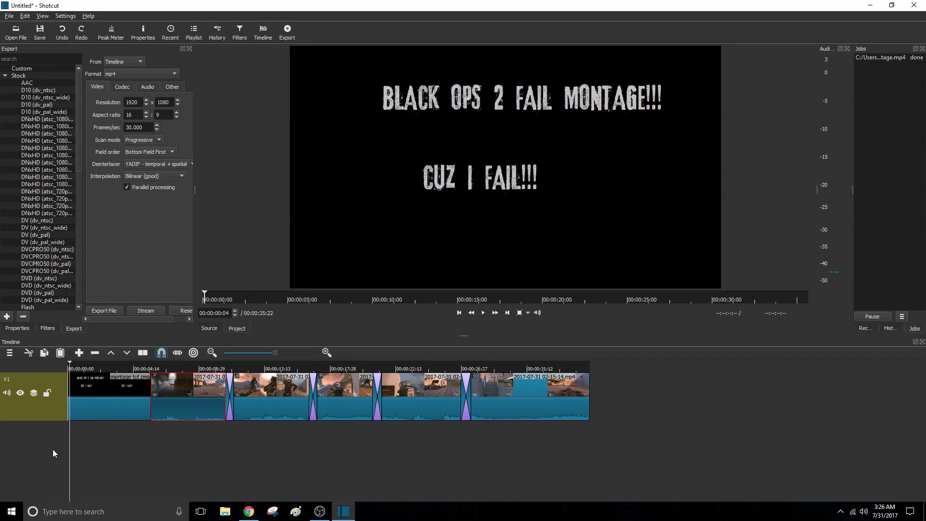
pyautogui.press('space')
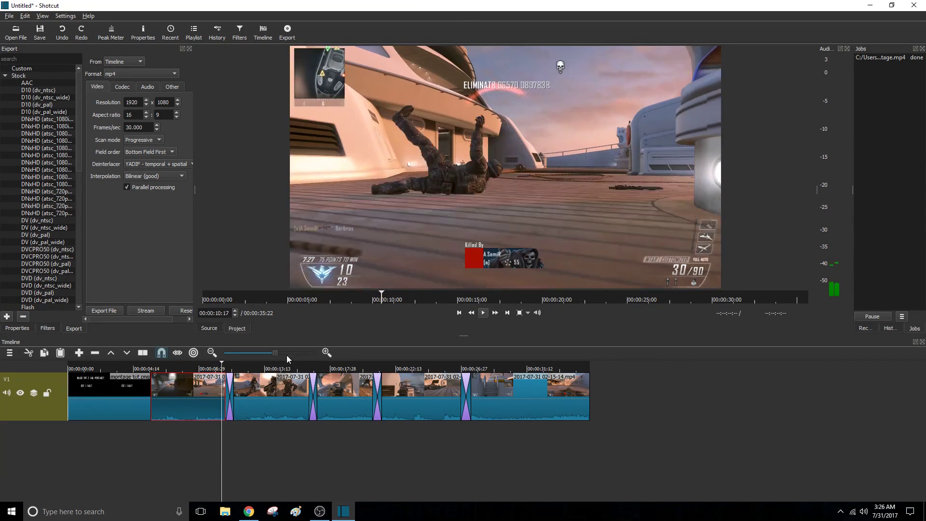
pyautogui.press('space')
pyautogui.moveTo(181, 403); pyautogui.dragTo(160, 401)
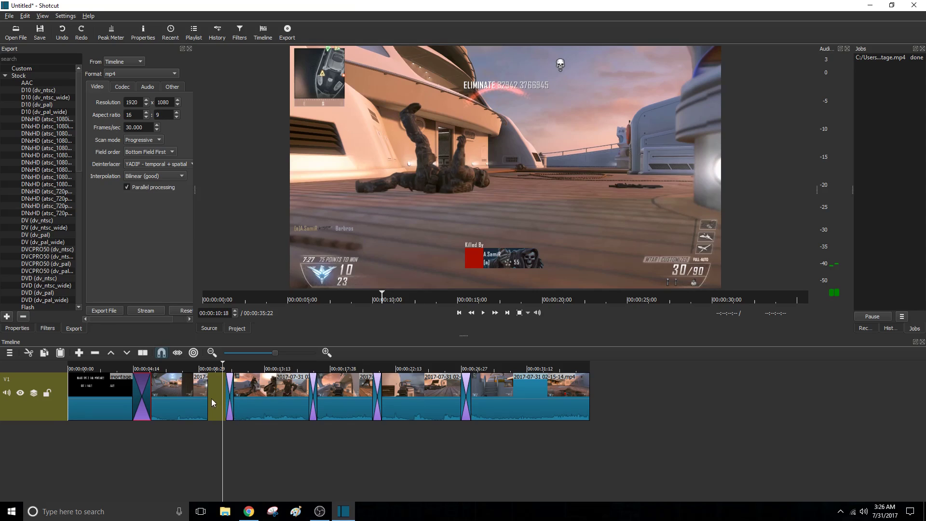
# Remove the gap before the third clip and return to the title card.
pyautogui.rightClick(214, 398)
pyautogui.click(227, 402)
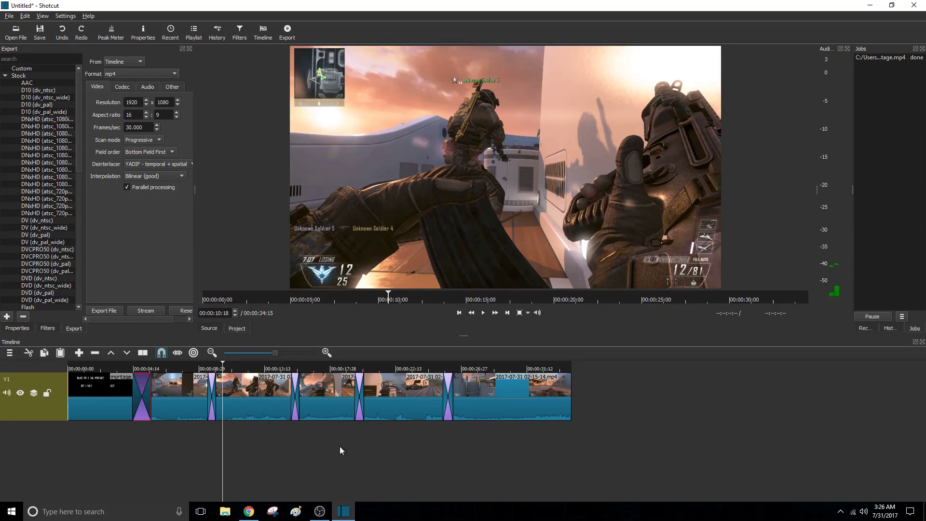
pyautogui.click(99, 447)
pyautogui.press('space')
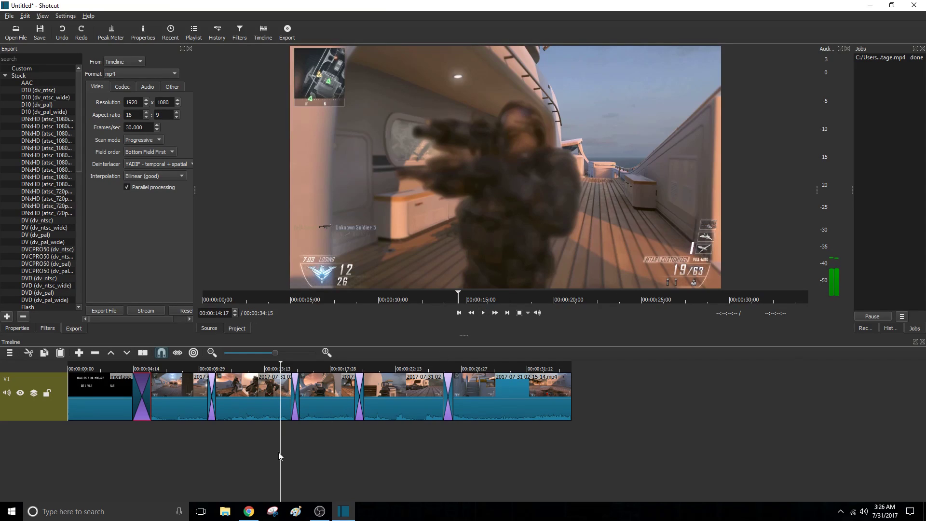
pyautogui.moveTo(279, 453); pyautogui.dragTo(338, 444)
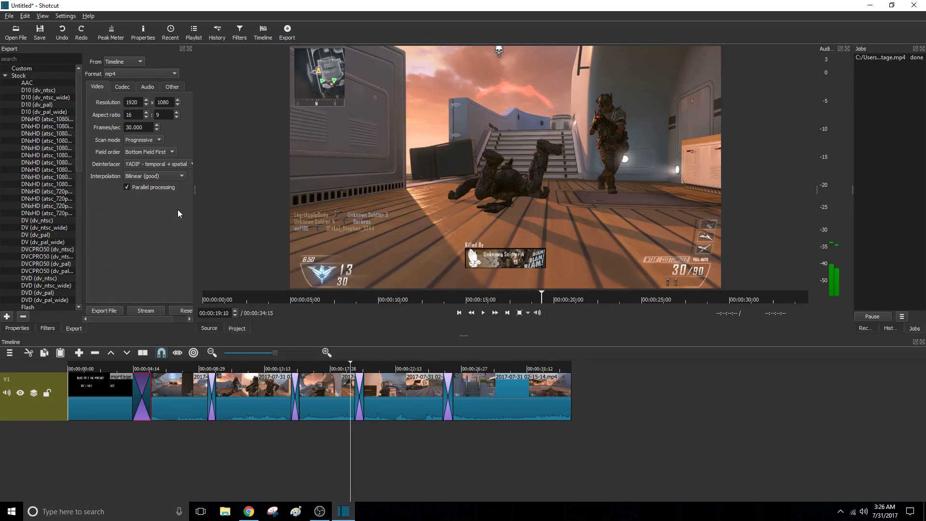